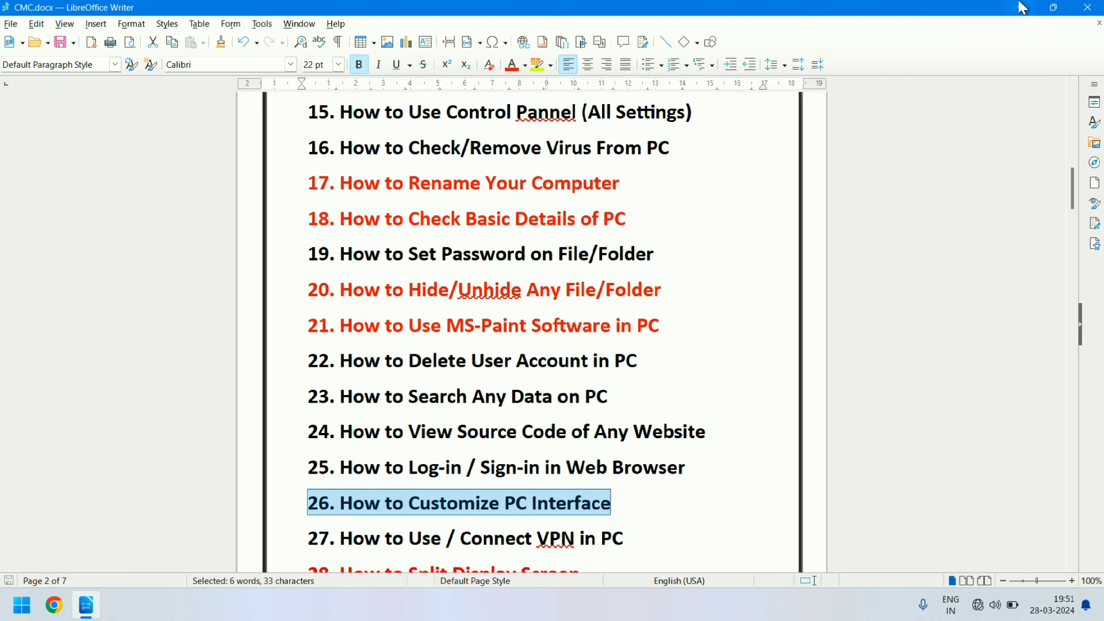
Step: Close the document, then search Windows Settings for "wallpaper" and open the desktop background settings
left_click(1077, 10)
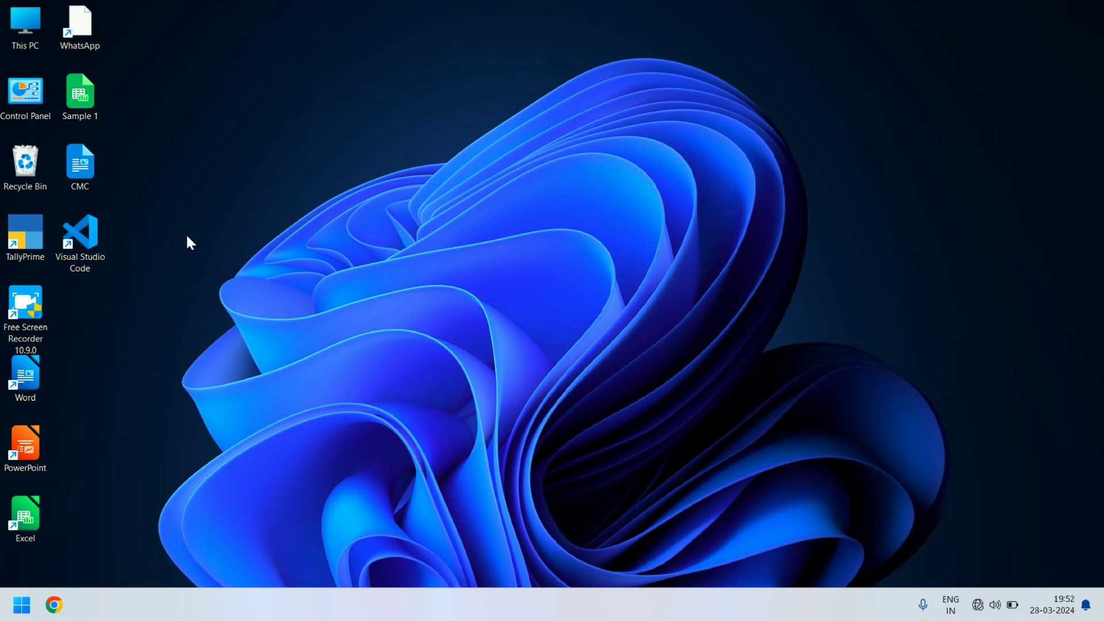
left_click(21, 605)
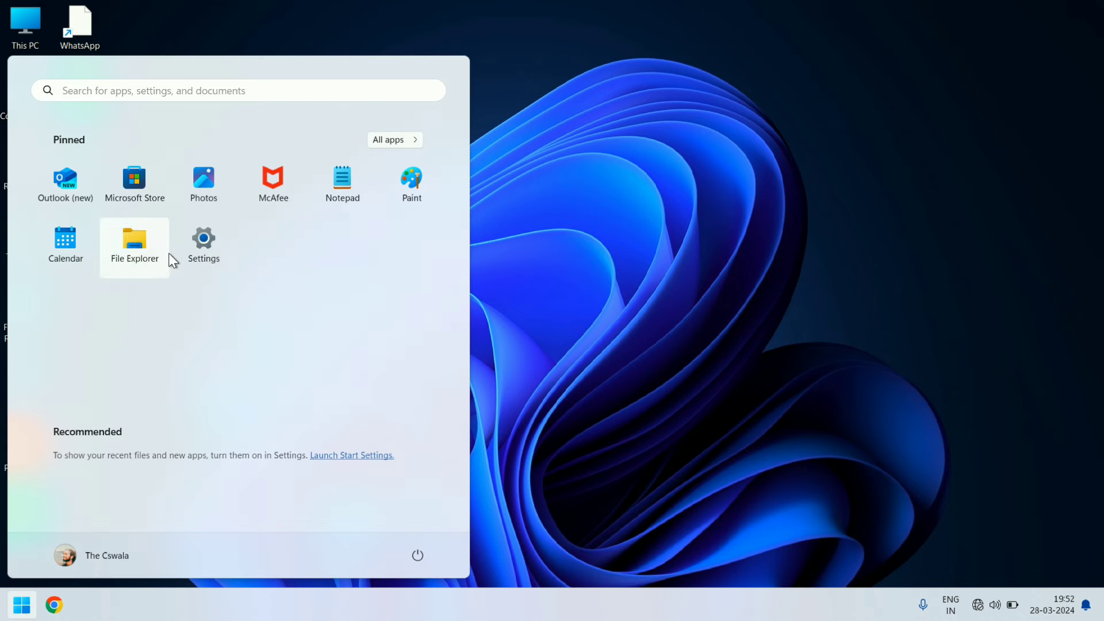
left_click(204, 246)
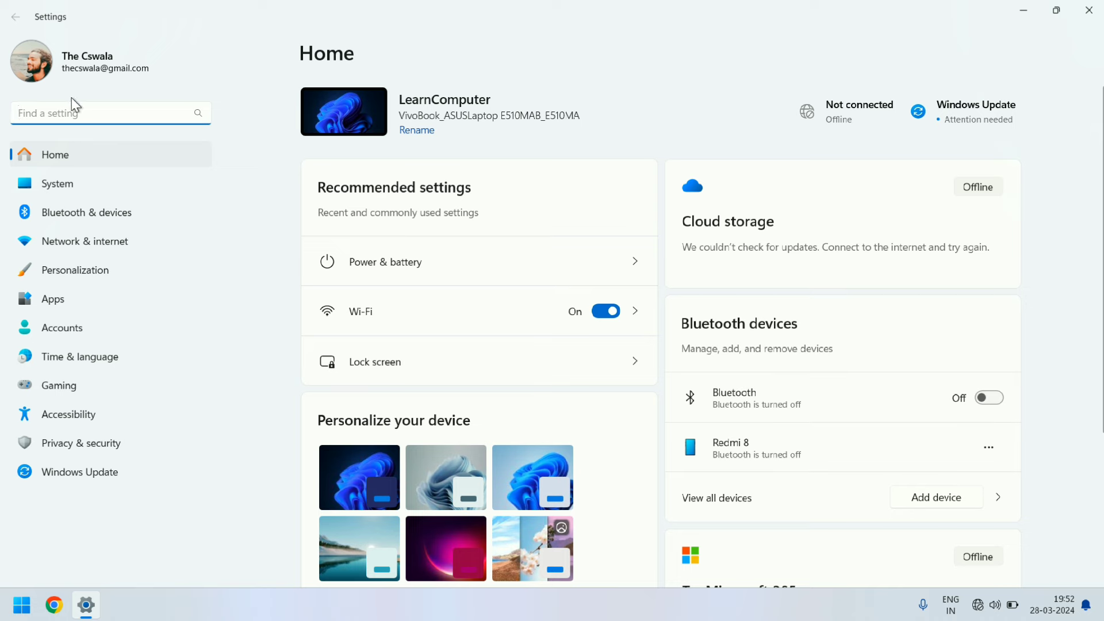
type("wal")
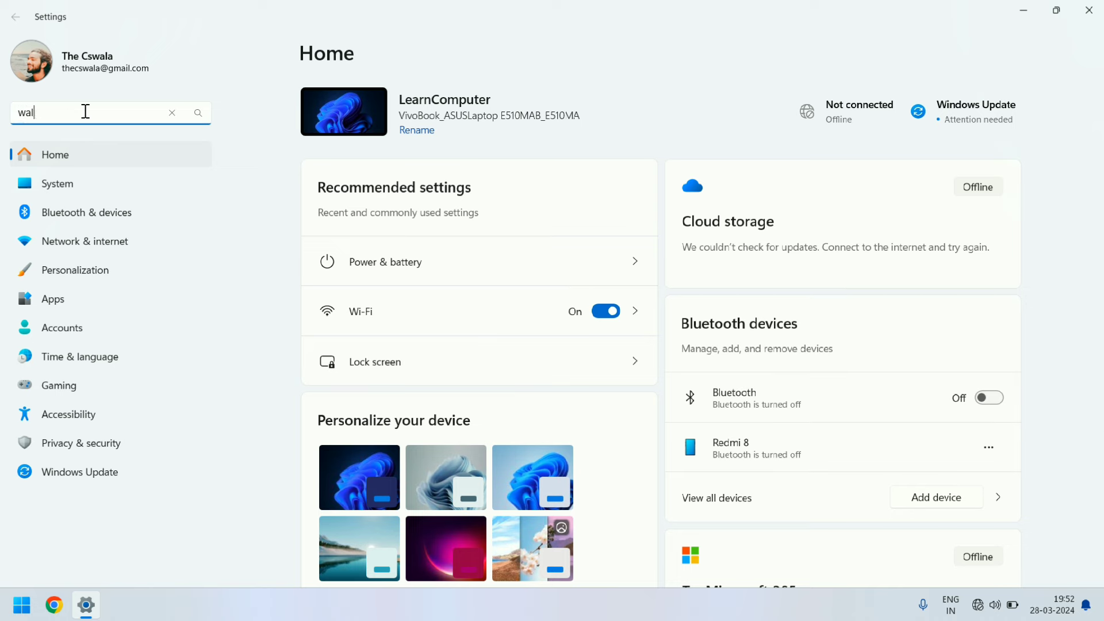
type("lpaper")
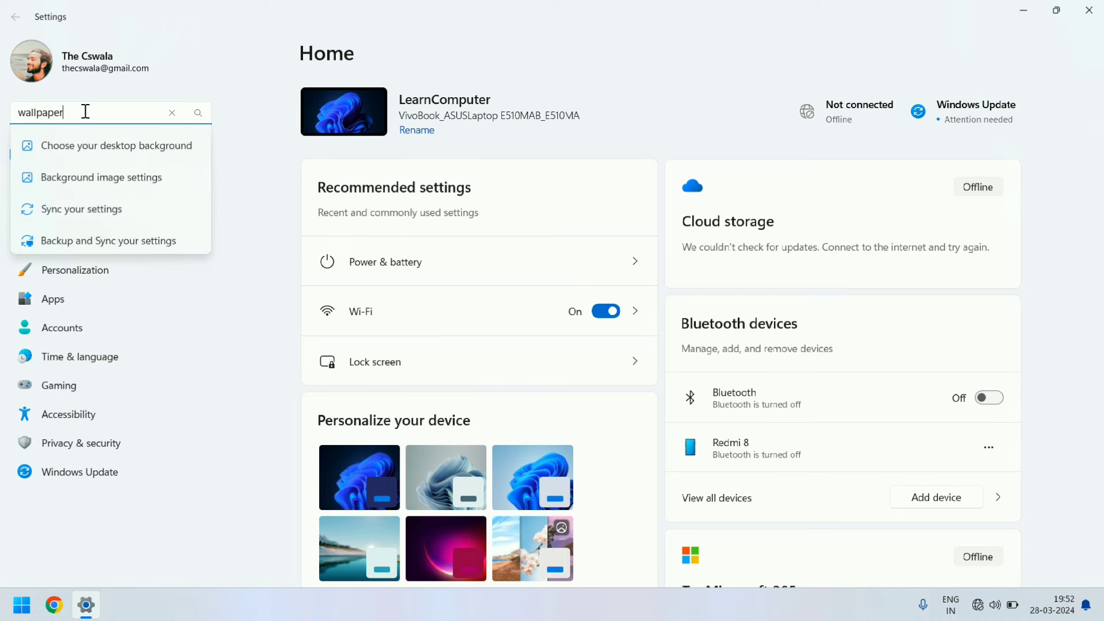
key("Return")
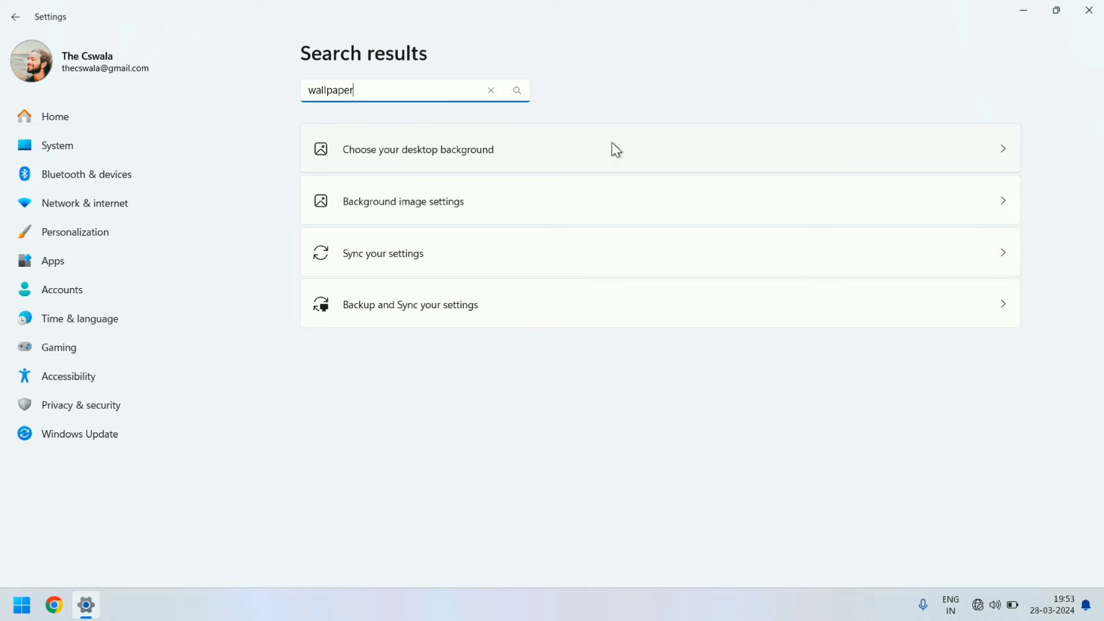
left_click(425, 151)
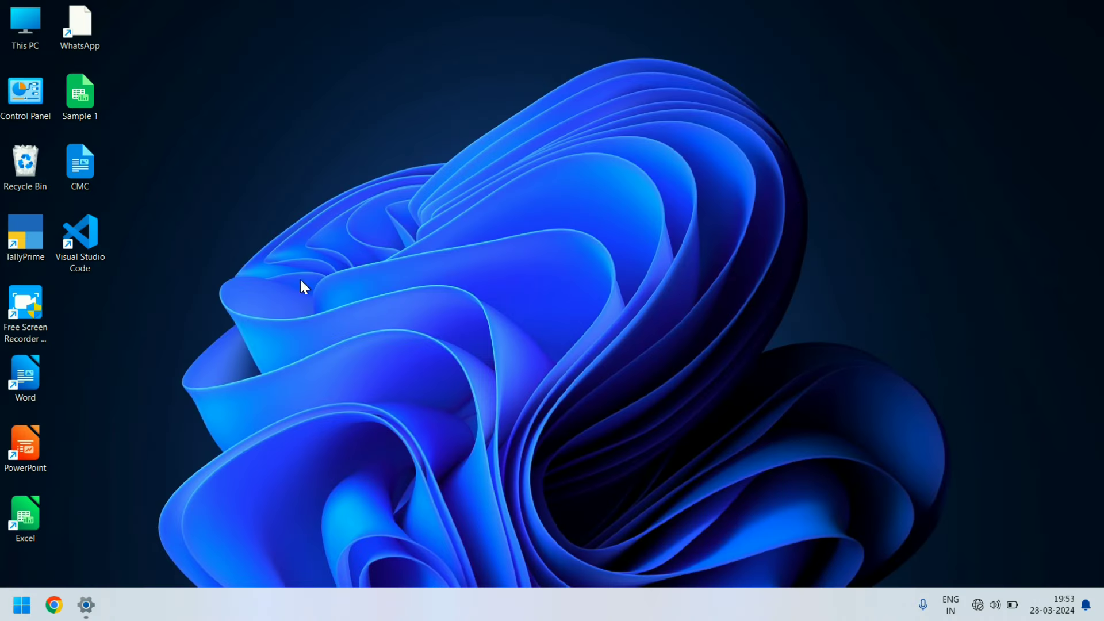
Step: Set the desktop background to the recent image of the glowing Windows logo and view it on the desktop
left_click(85, 605)
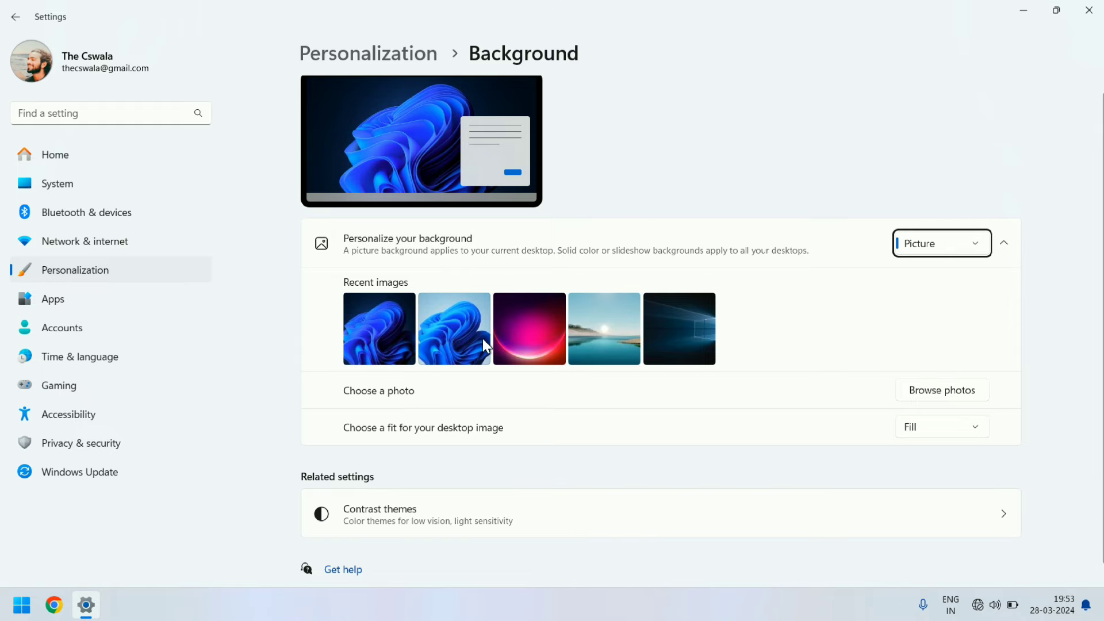
left_click(695, 325)
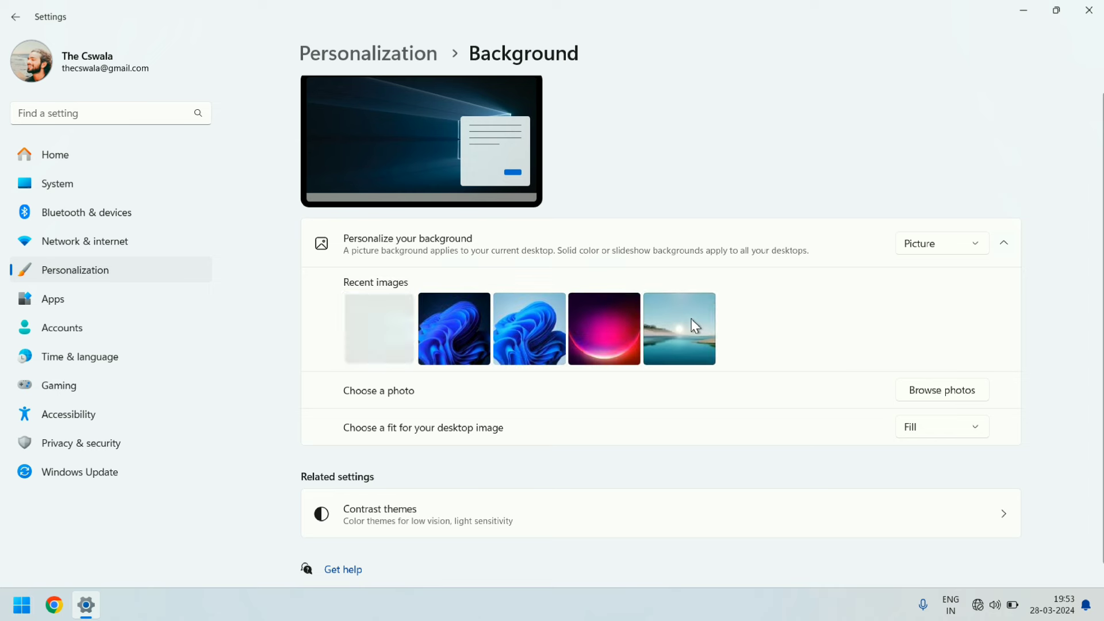
left_click(1038, 7)
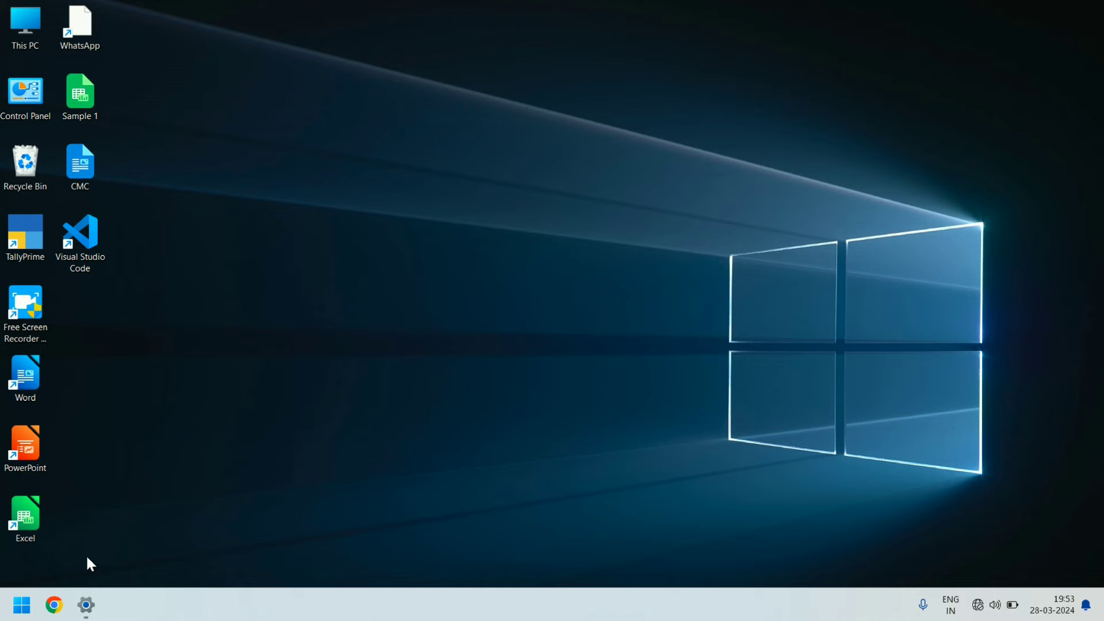
Step: Change the desktop background to the recent pink glowing sphere image and view it on the desktop
left_click(87, 598)
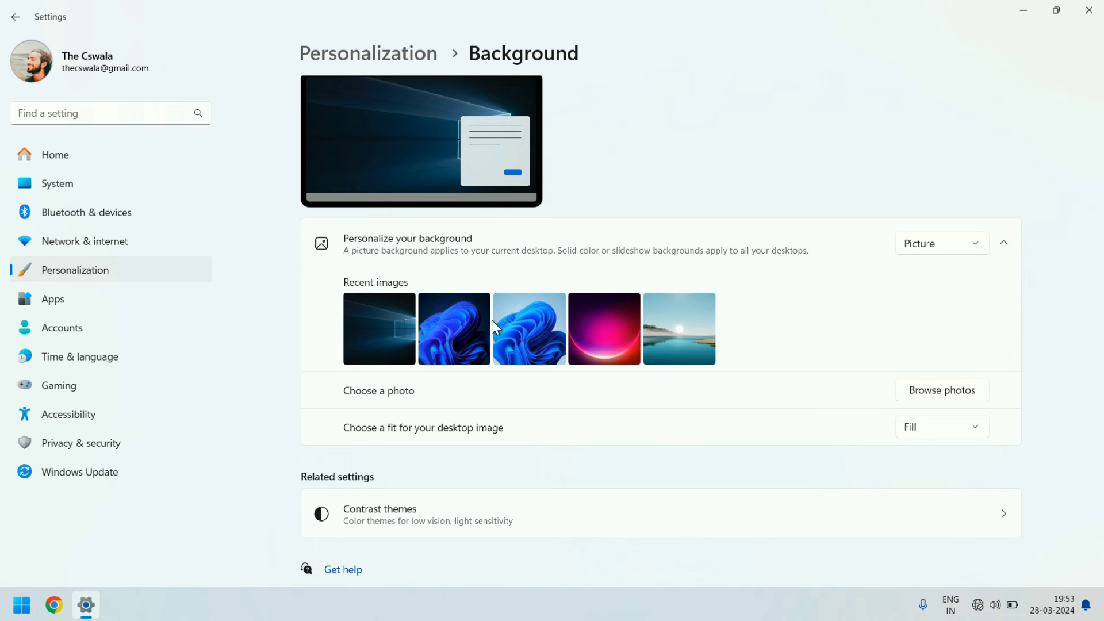
left_click(580, 325)
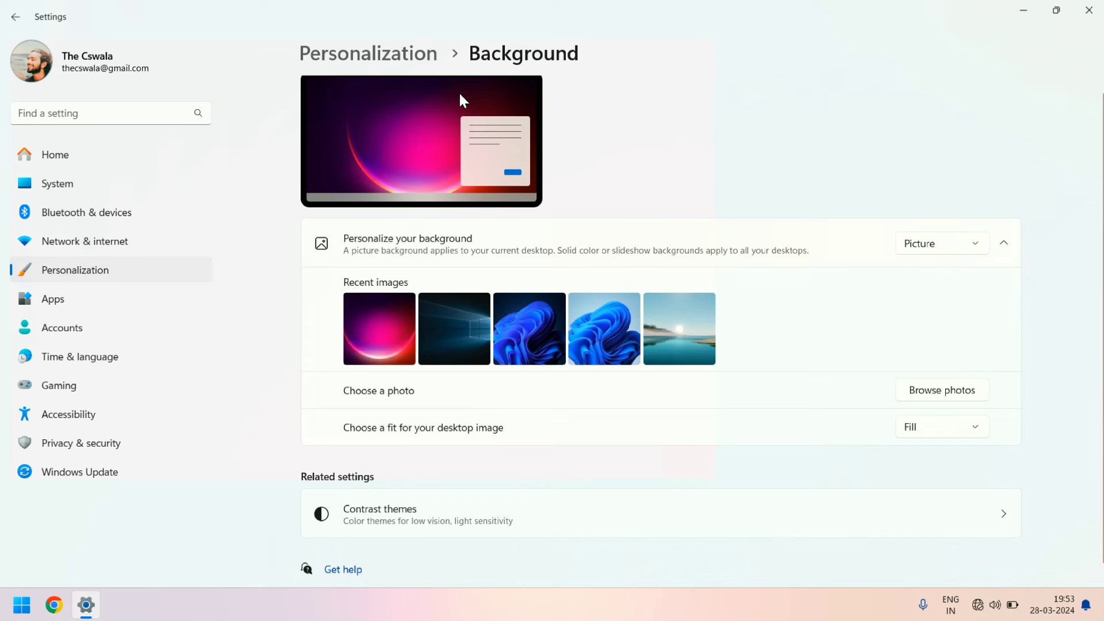
left_click(1024, 10)
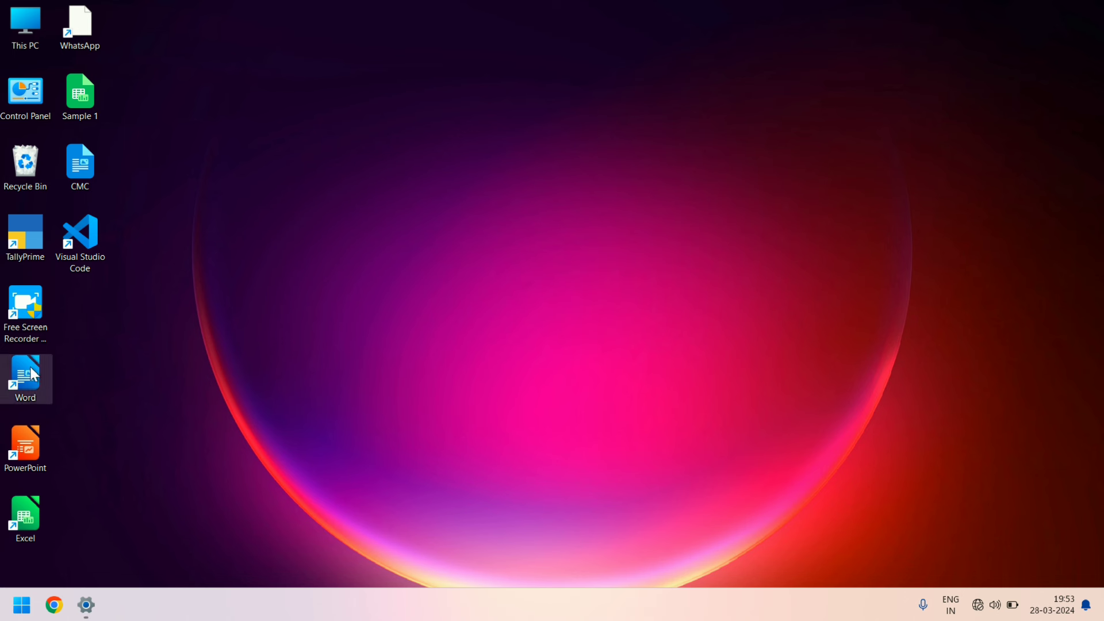
Step: Set the desktop background to the recent blue bloom image on the dark backdrop and view it on the desktop
left_click(84, 608)
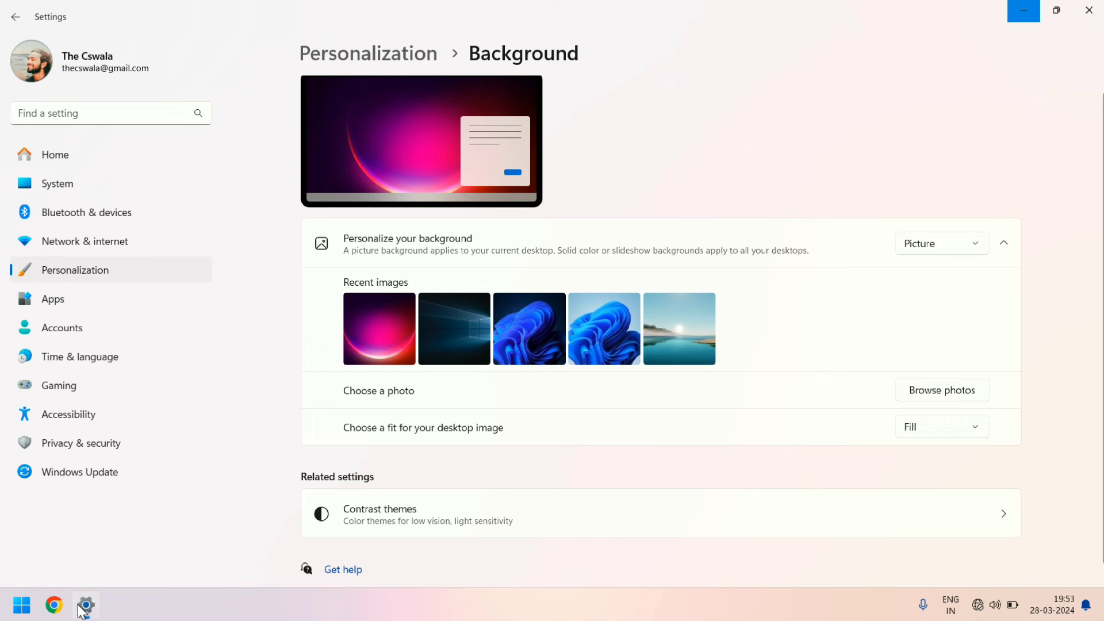
left_click(519, 335)
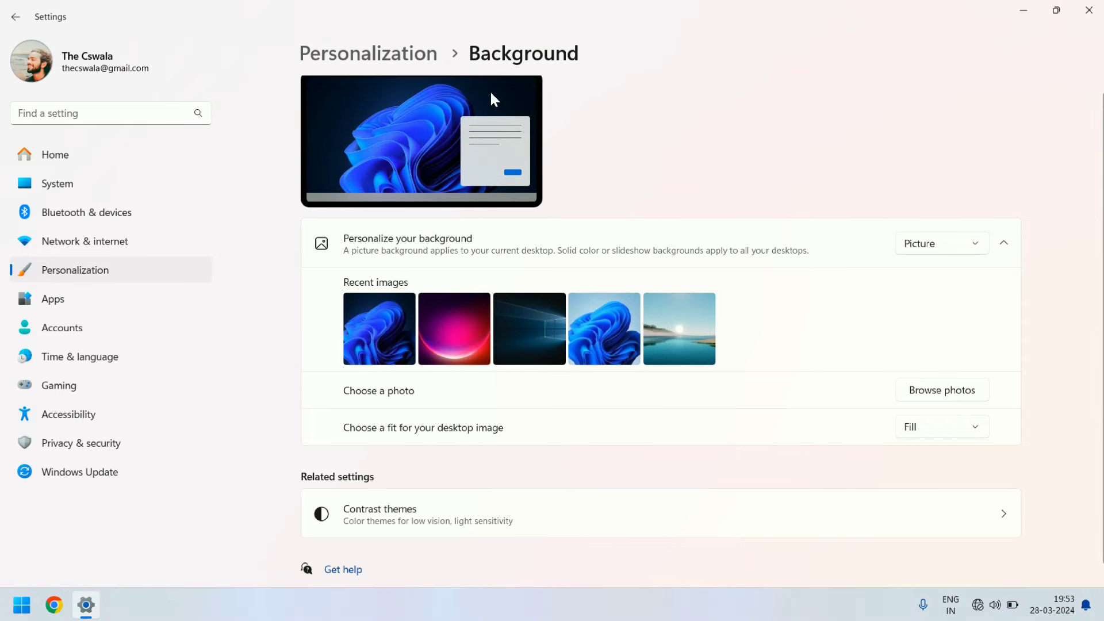
left_click(1019, 8)
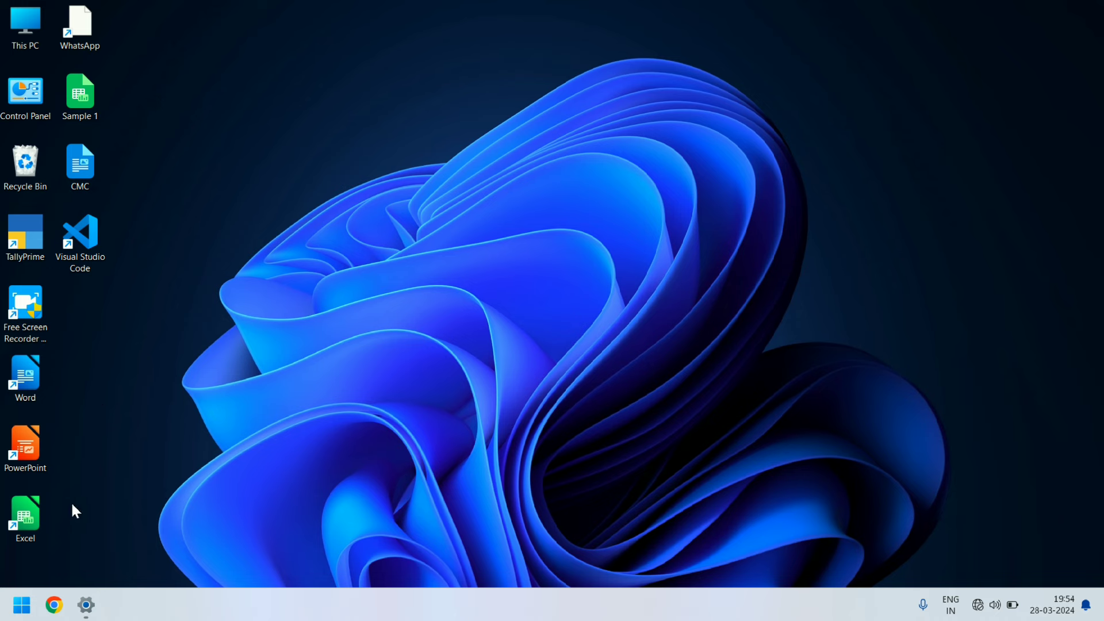
Step: Return to the Settings home page, search for "mouse" and open the mouse pointer size and color settings
left_click(88, 601)
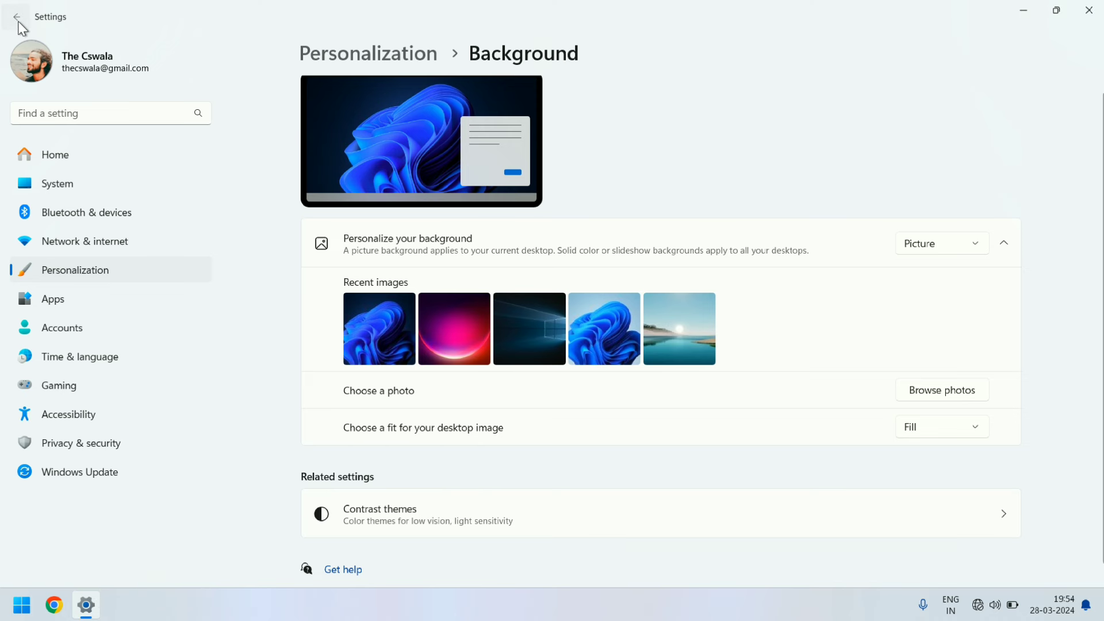
left_click(146, 152)
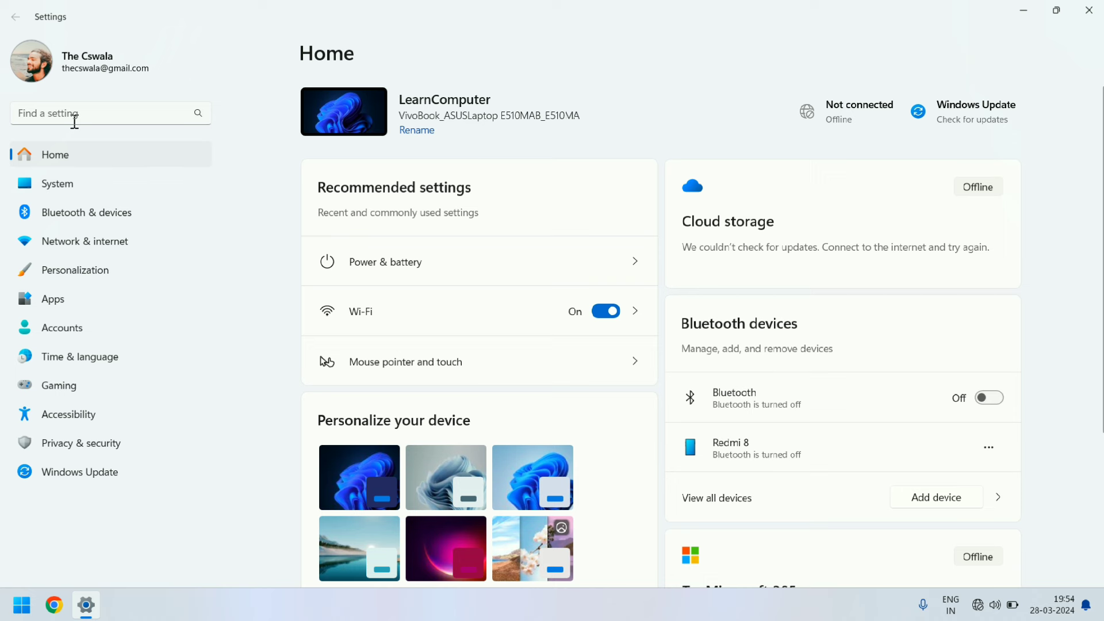
left_click(59, 117)
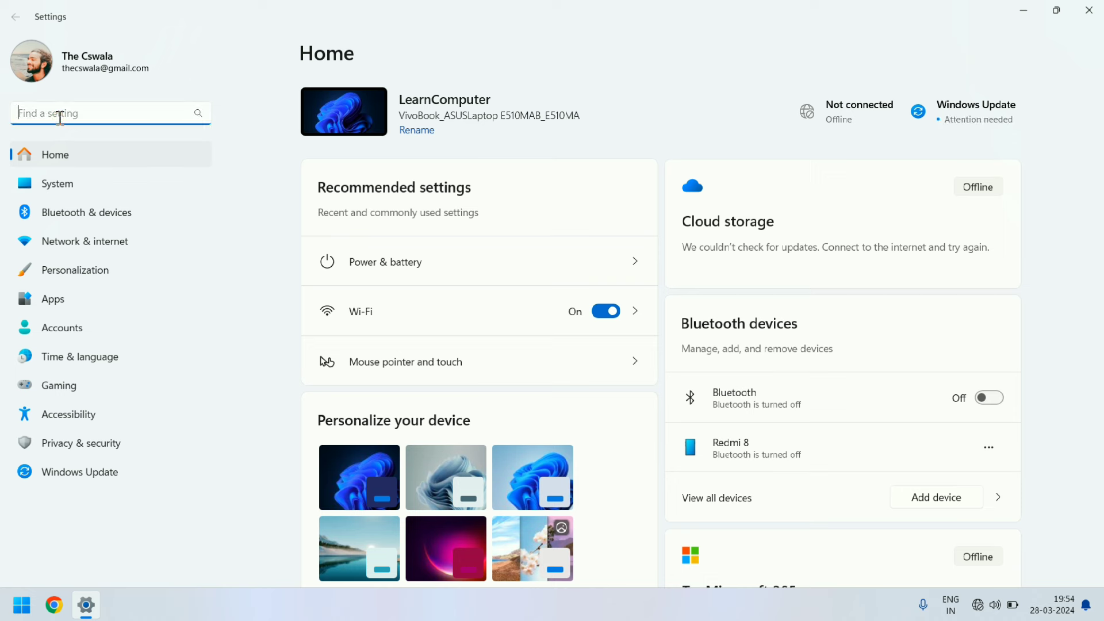
type("mouse")
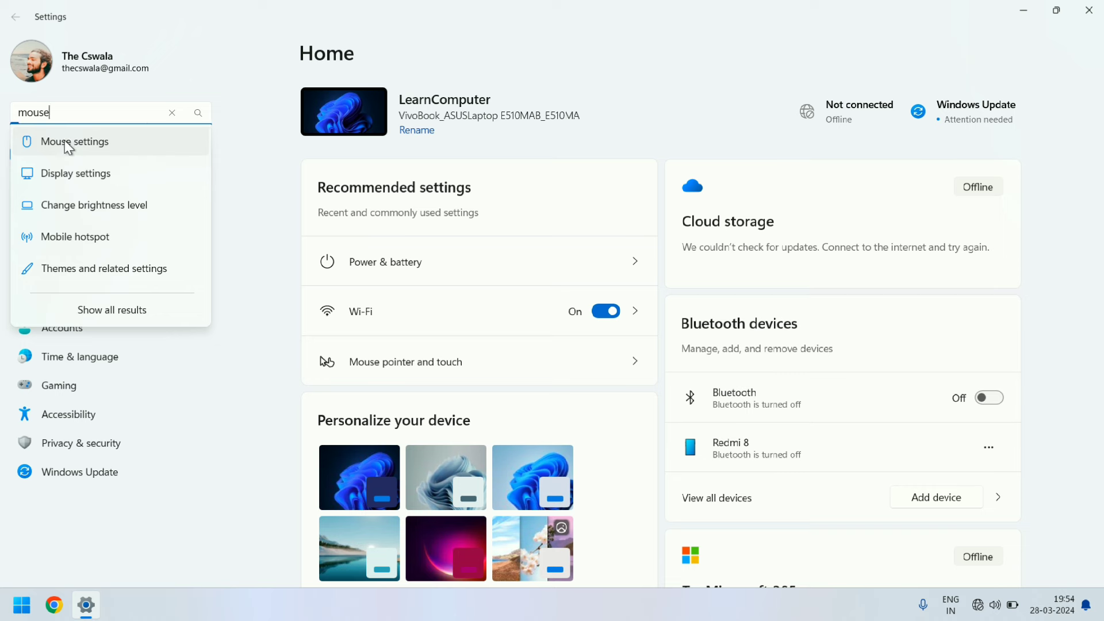
left_click(80, 143)
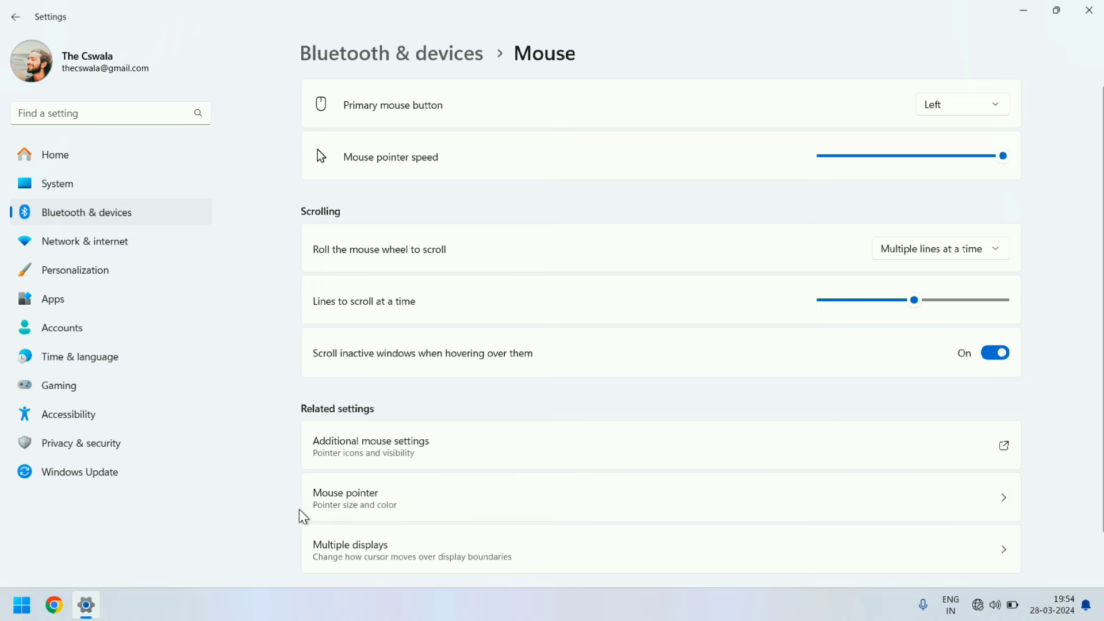
left_click(361, 504)
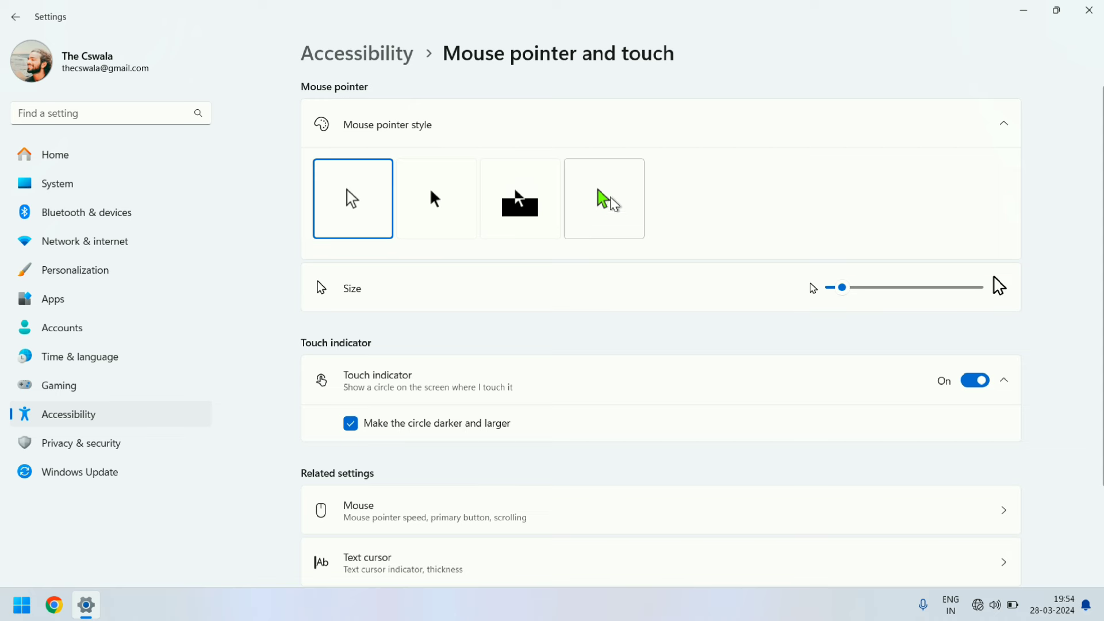
Step: Set the mouse pointer style to the custom color option and check the pointer on the desktop
left_click(607, 196)
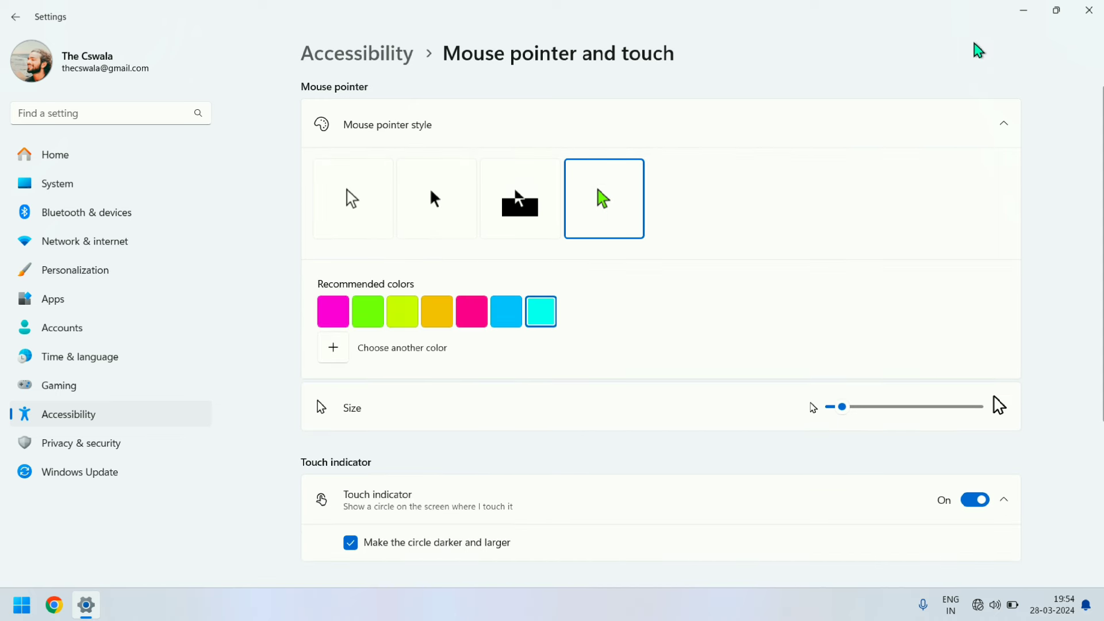
left_click(1018, 12)
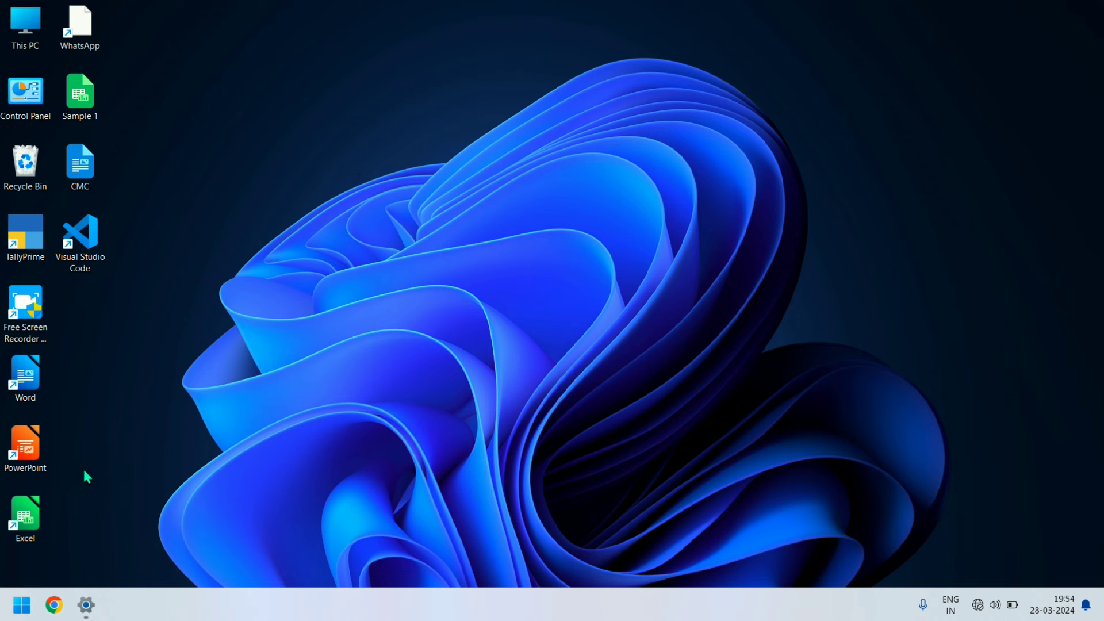
left_click(86, 604)
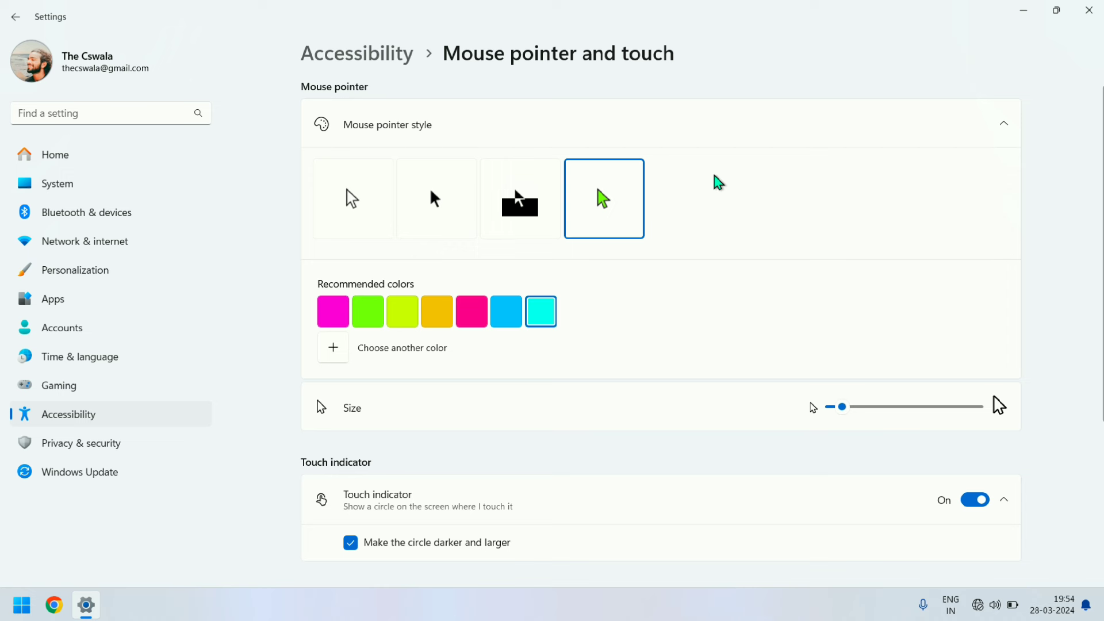
Step: Try gold, green and magenta from the recommended colors for the mouse pointer
left_click(444, 317)
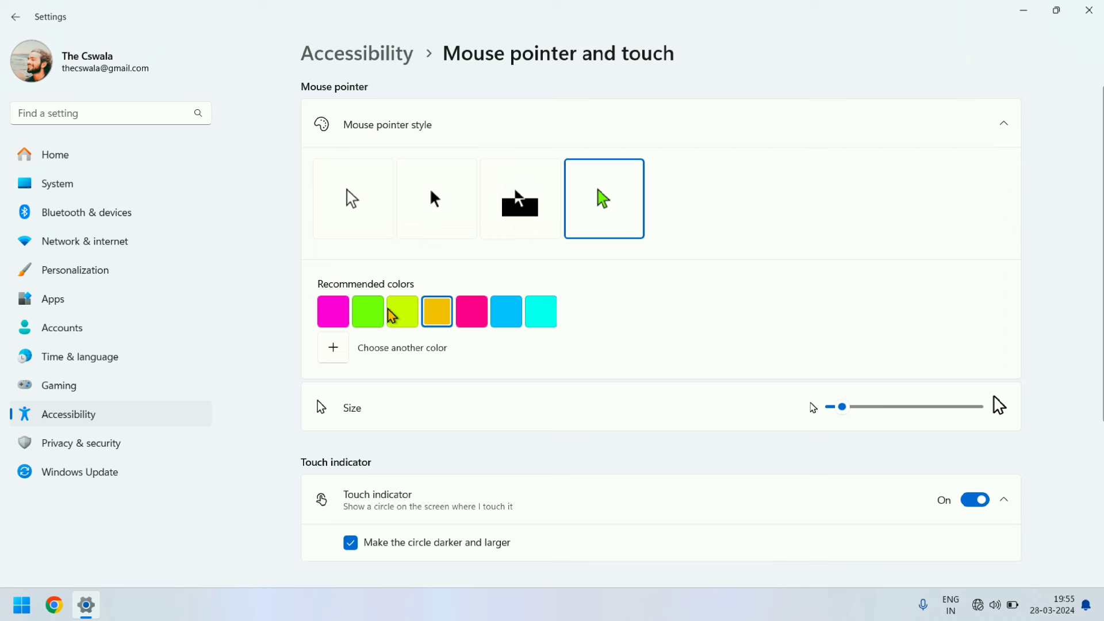
left_click(368, 319)
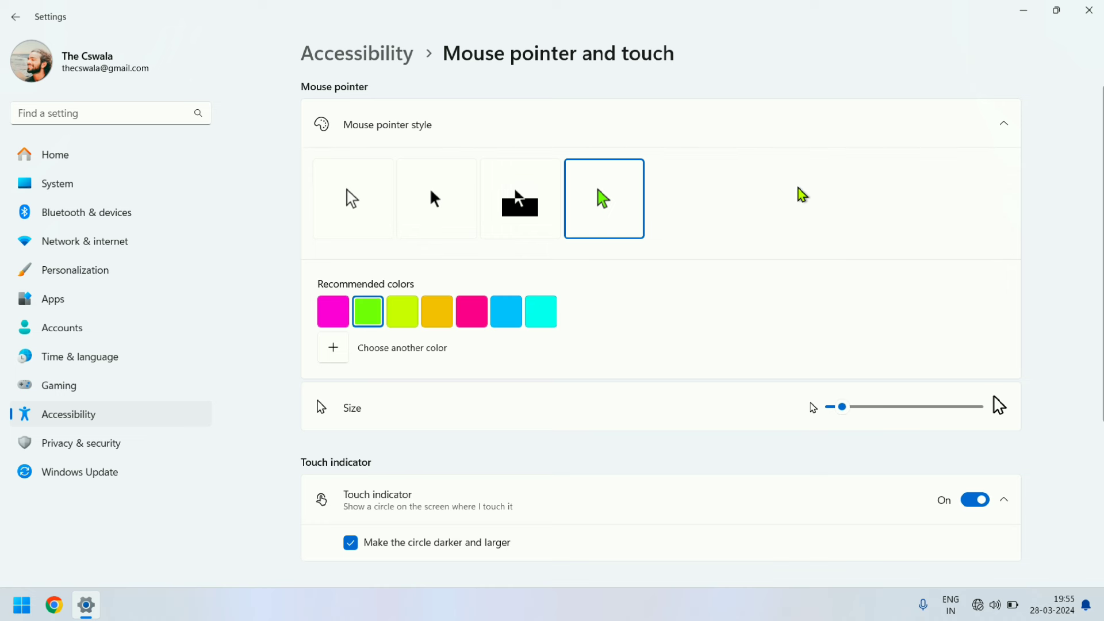
left_click(332, 312)
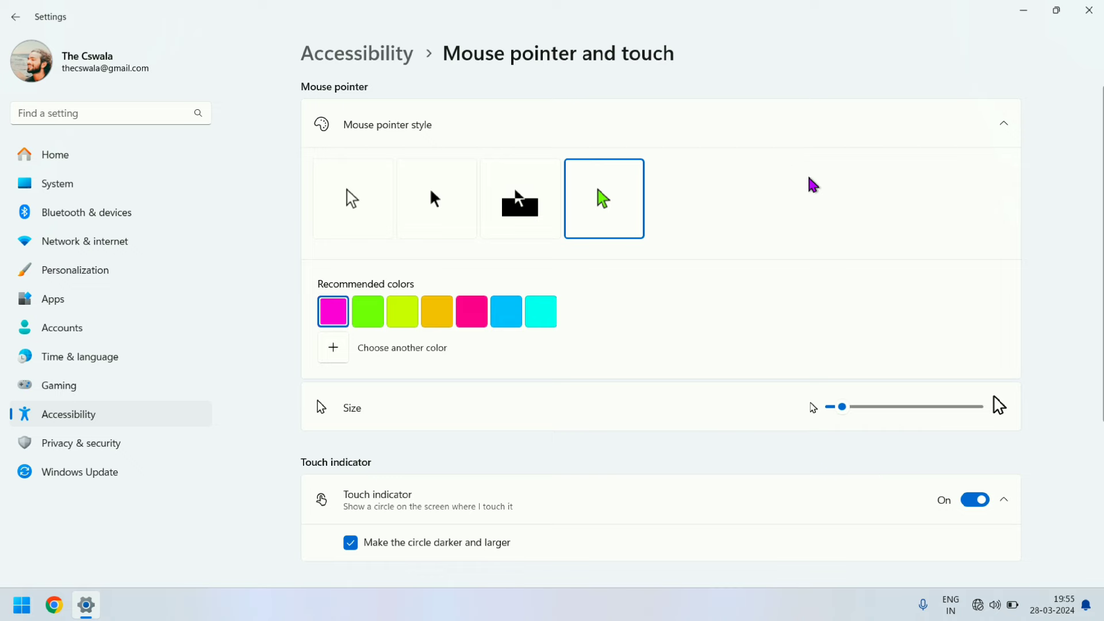
Step: Set the mouse pointer color to gold and minimize Settings
left_click(437, 311)
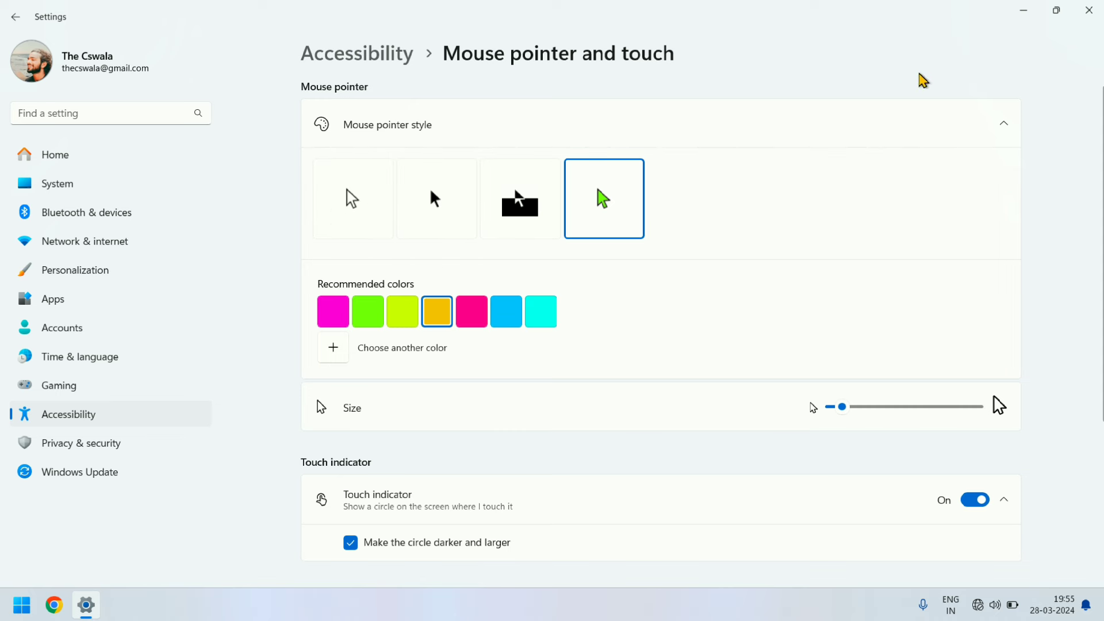
left_click(1017, 20)
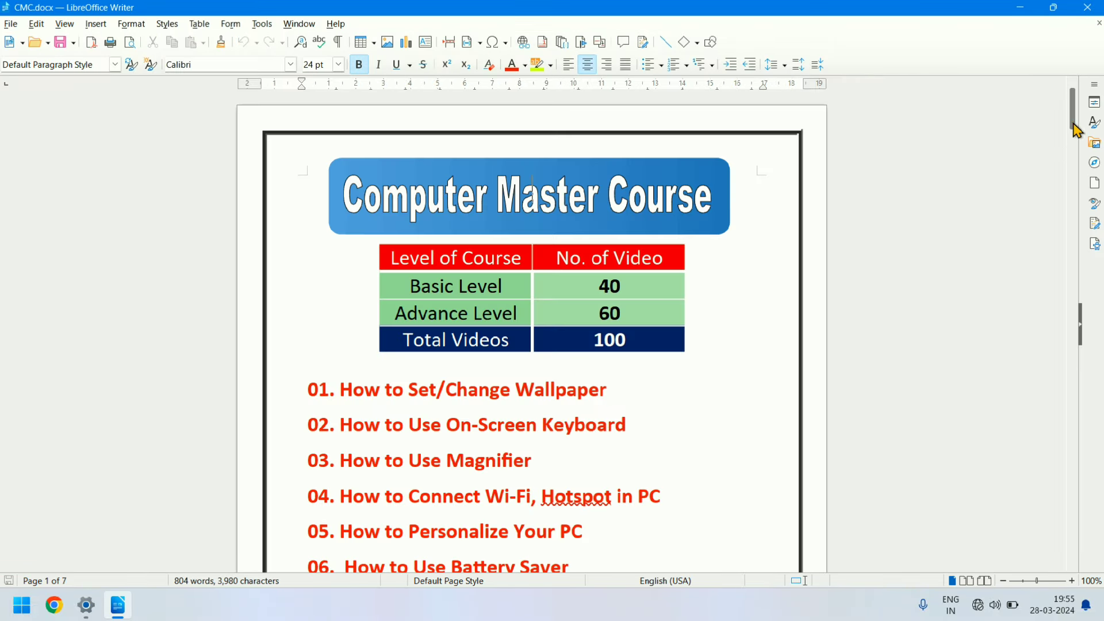
Step: In CMC.docx, select the topic titles "How to Customize Mouse Pointer" and "How to Set/Change Wallpaper", then minimize the document
left_click_drag(1075, 115, 1074, 150)
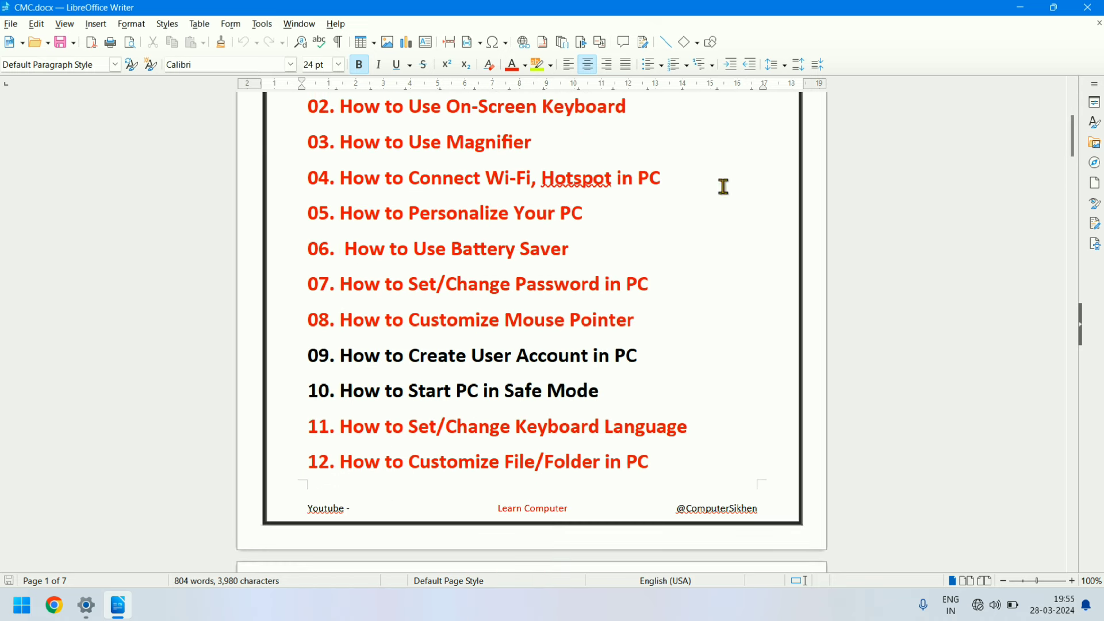
left_click_drag(340, 319, 654, 320)
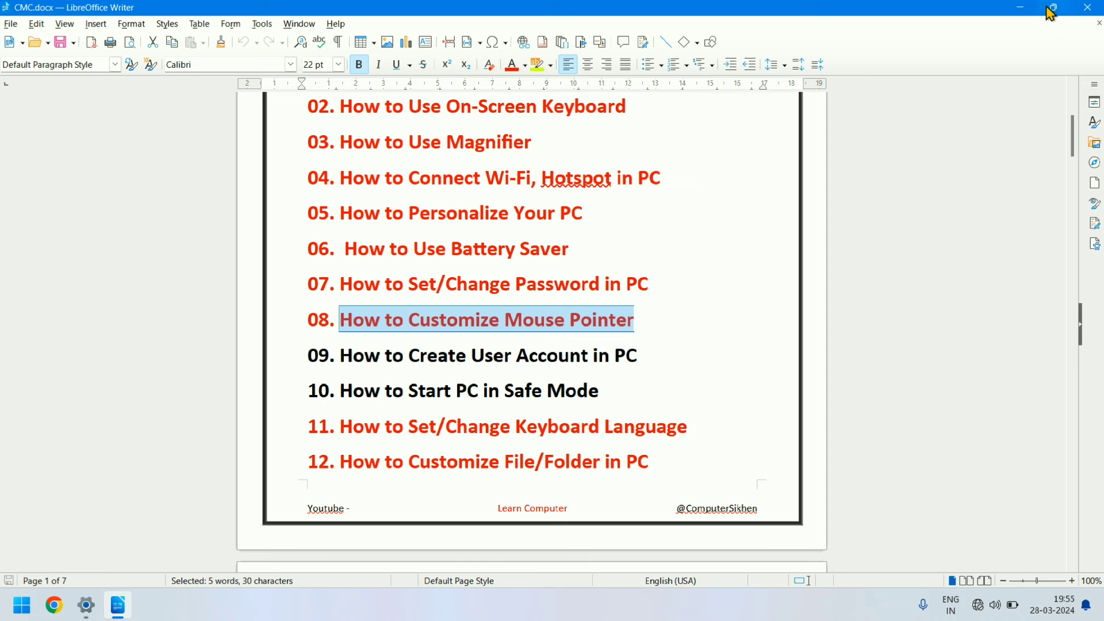
left_click_drag(1069, 149, 1008, 116)
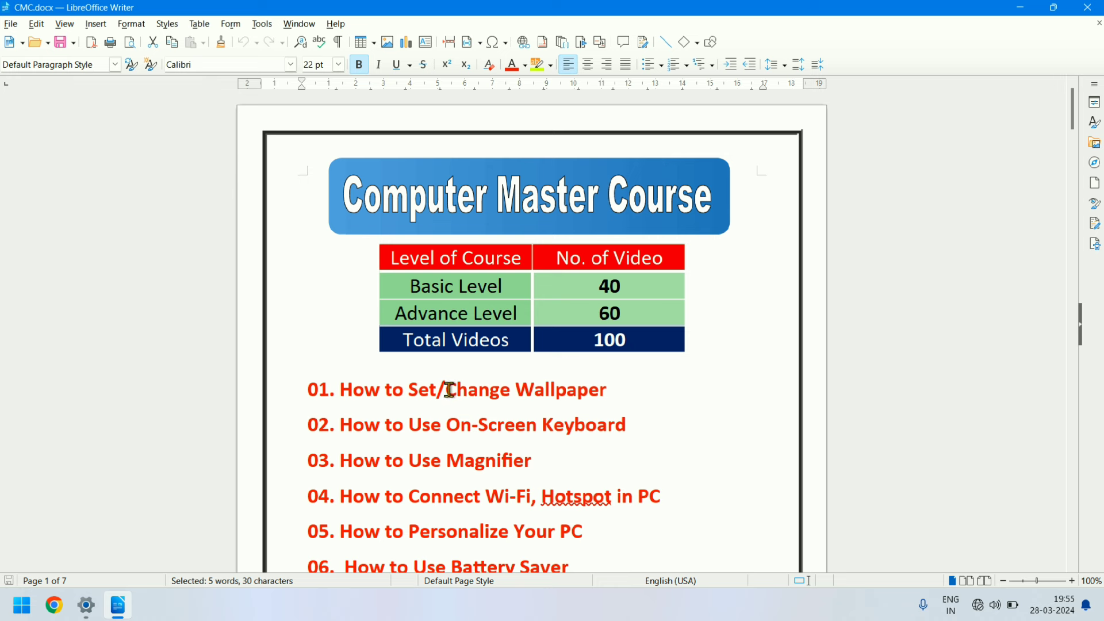
left_click_drag(342, 388, 605, 393)
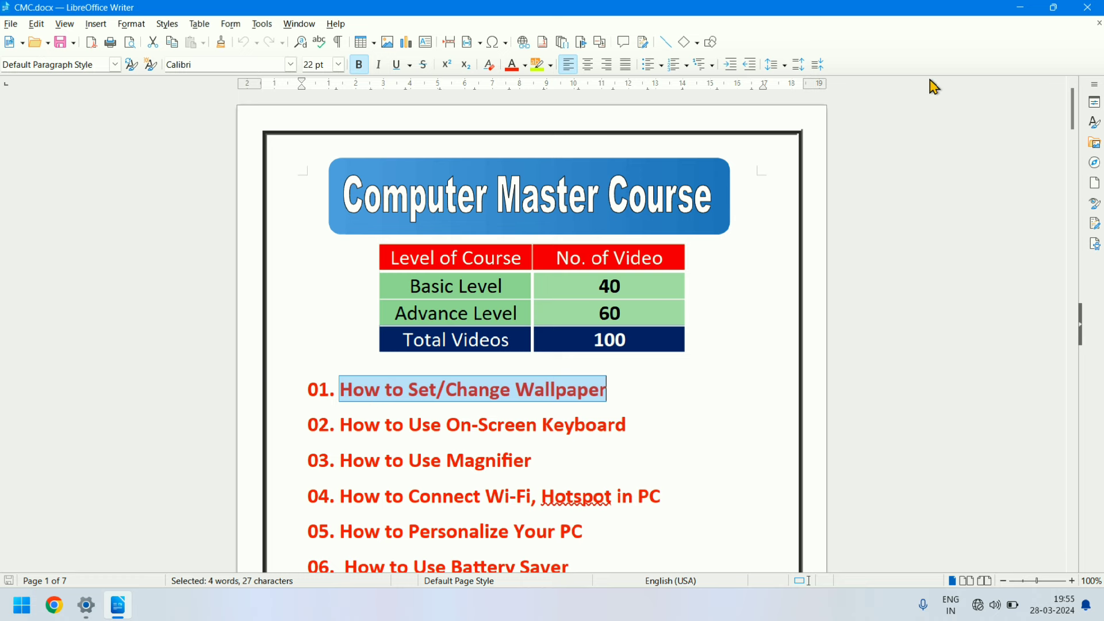
left_click(1018, 13)
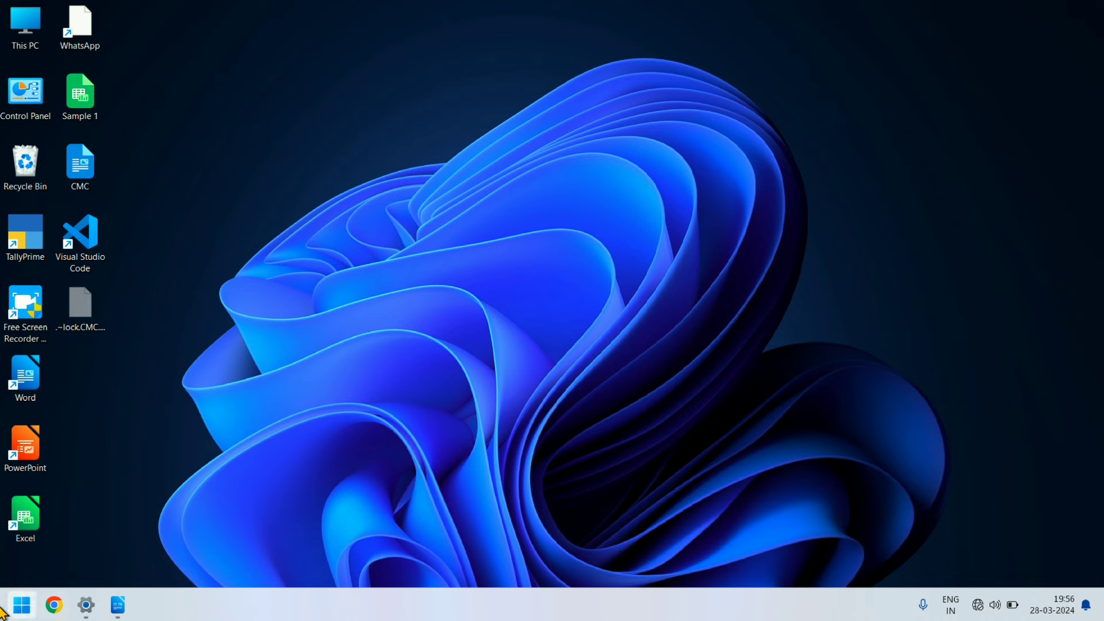
Step: Reopen Settings, go back to Home, search for "taskbar" and open the result that controls taskbar alignment
left_click(82, 612)
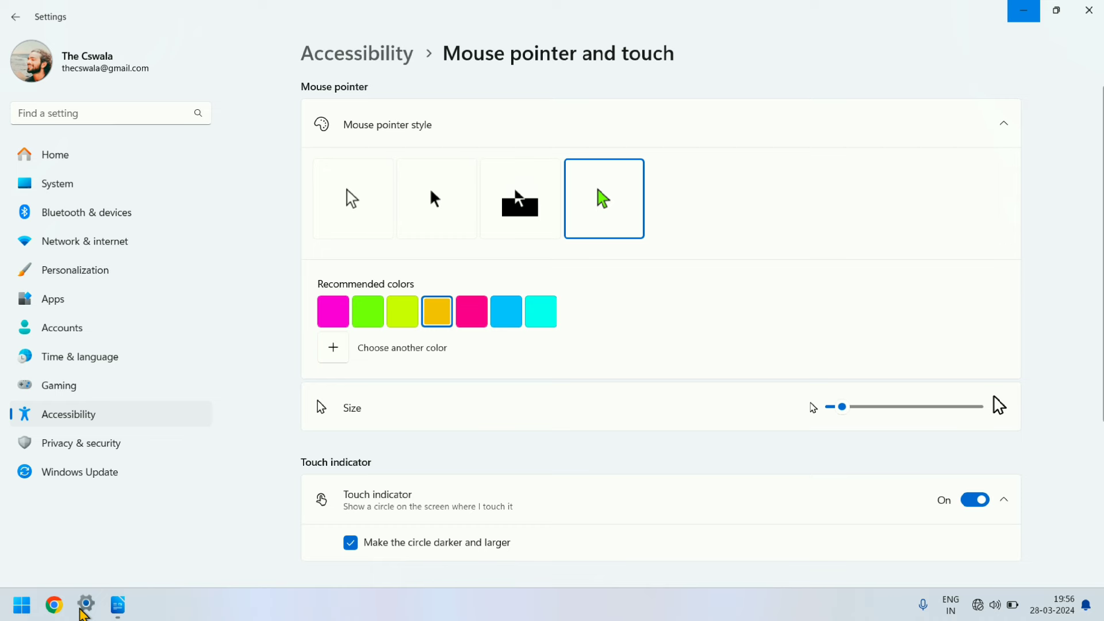
left_click(17, 18)
left_click(18, 18)
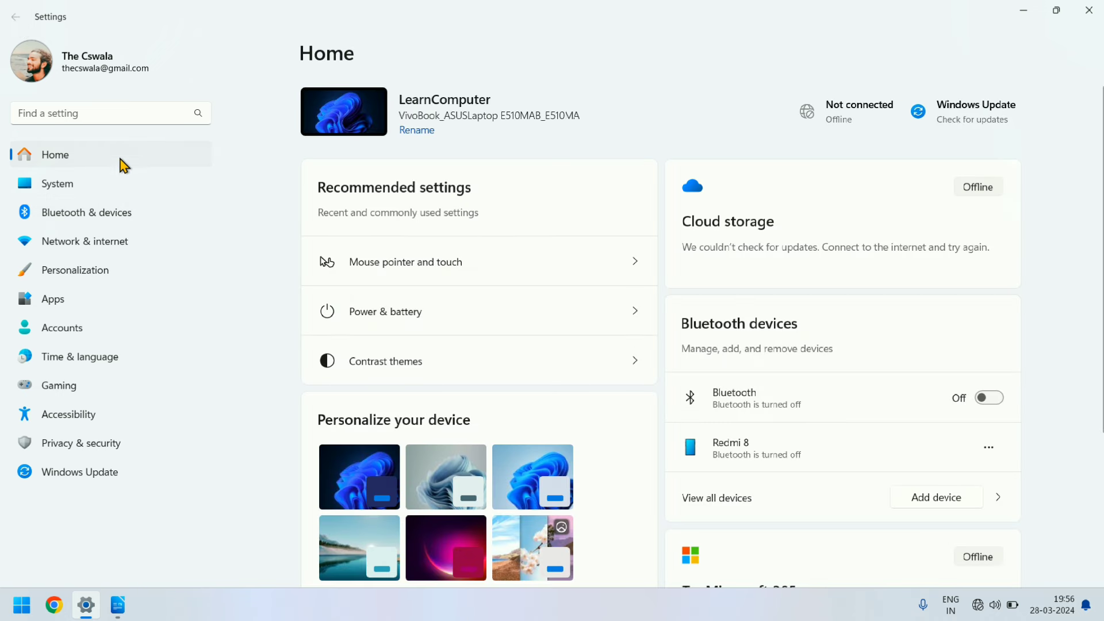
left_click(107, 114)
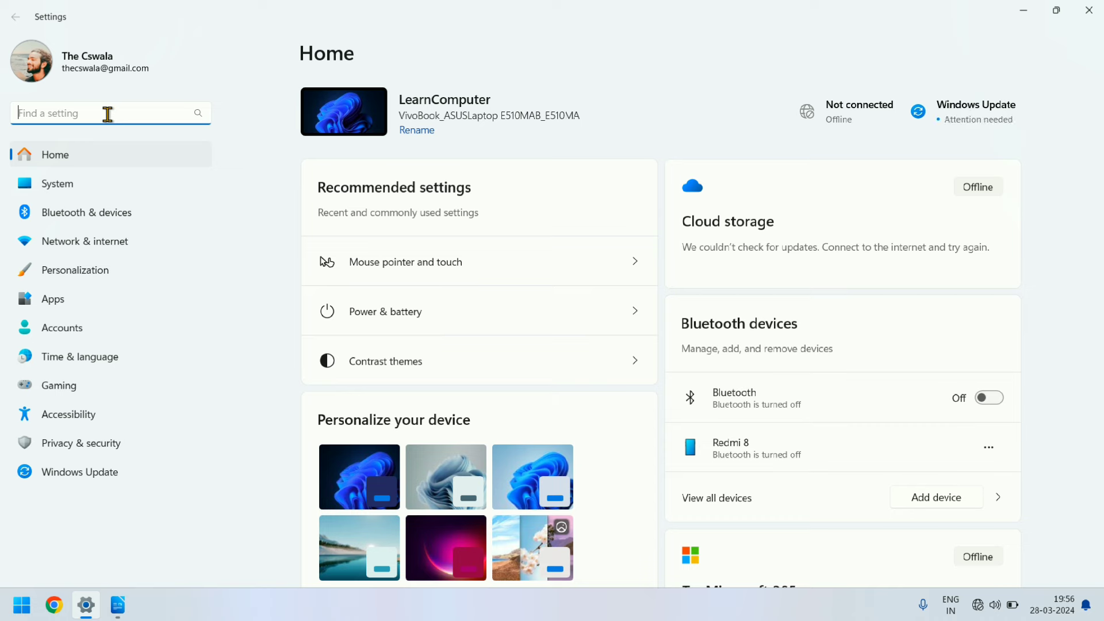
type("task")
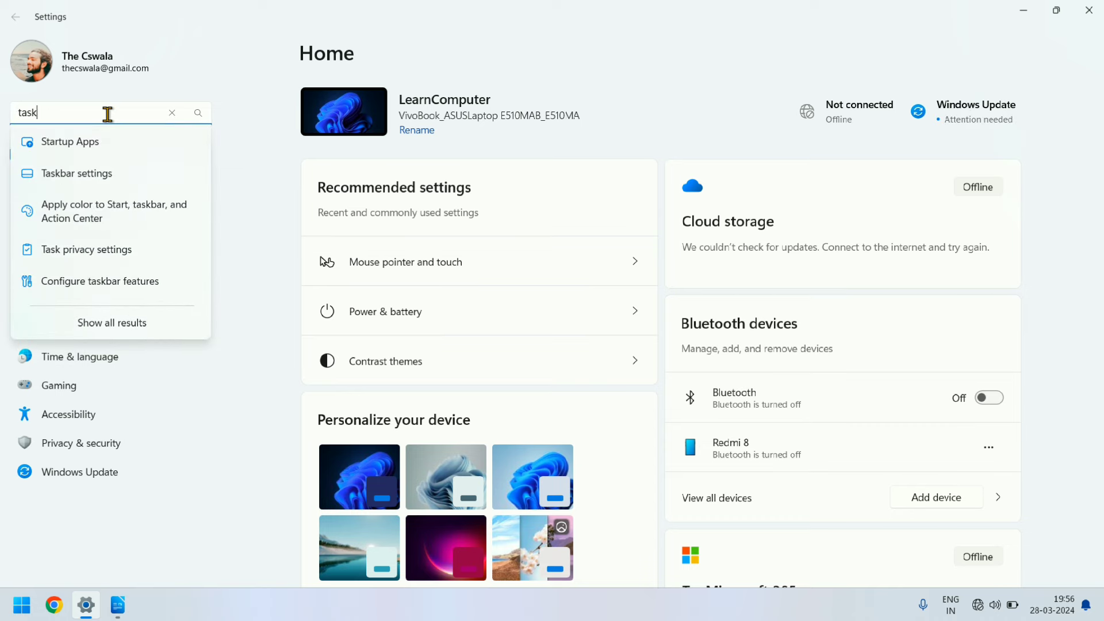
type("bar")
key("Return")
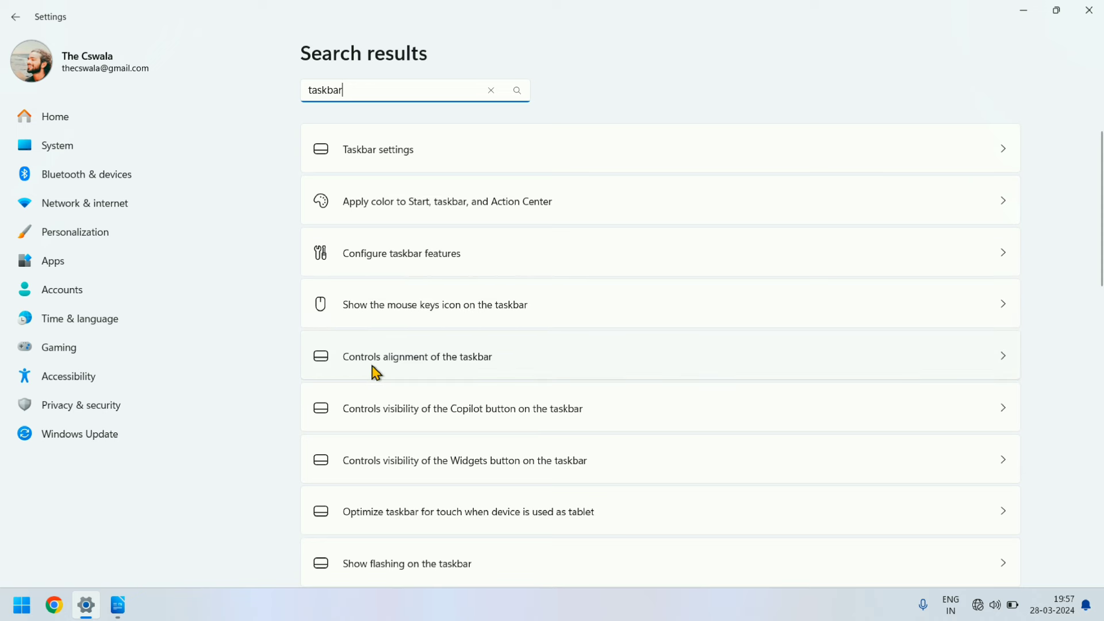
left_click(464, 358)
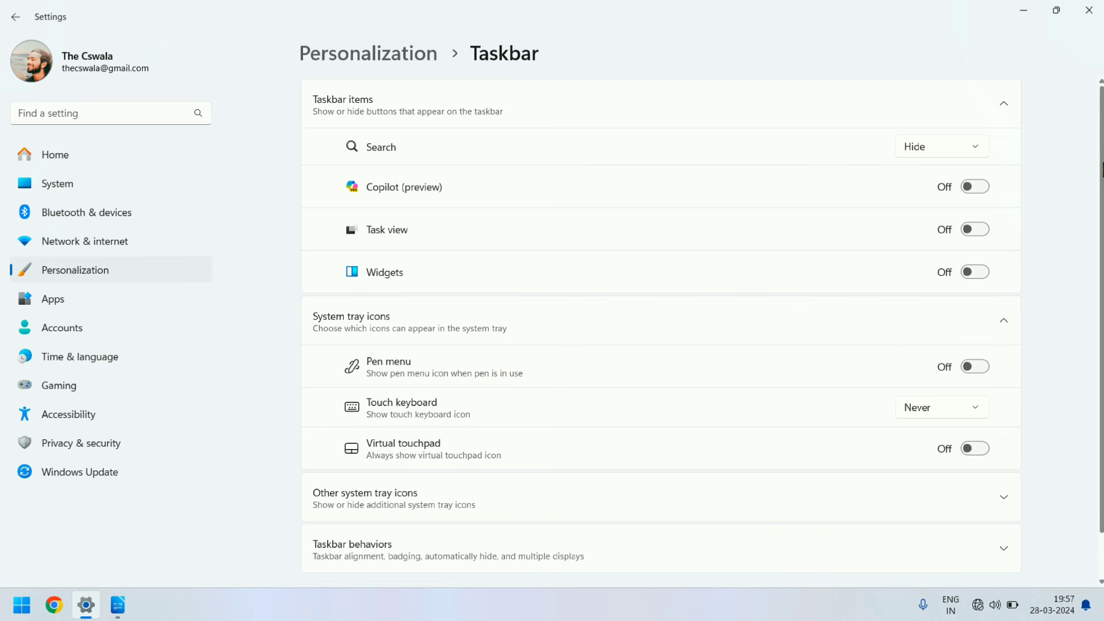
Step: Expand the Taskbar behaviors section in the taskbar settings
scroll(1100, 163, "down", 1)
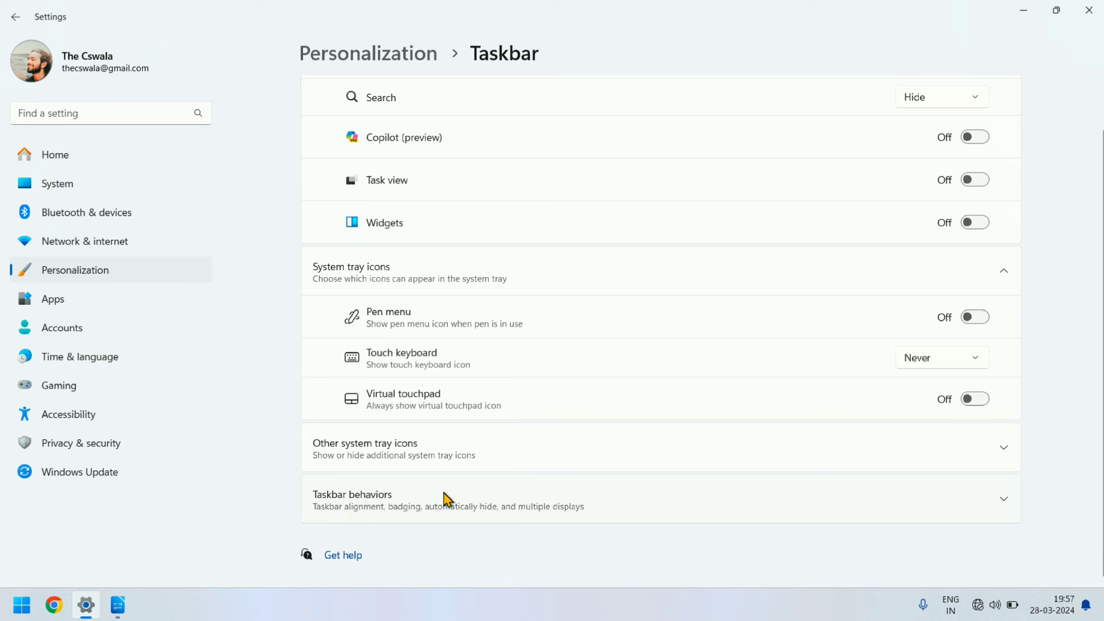
left_click(396, 506)
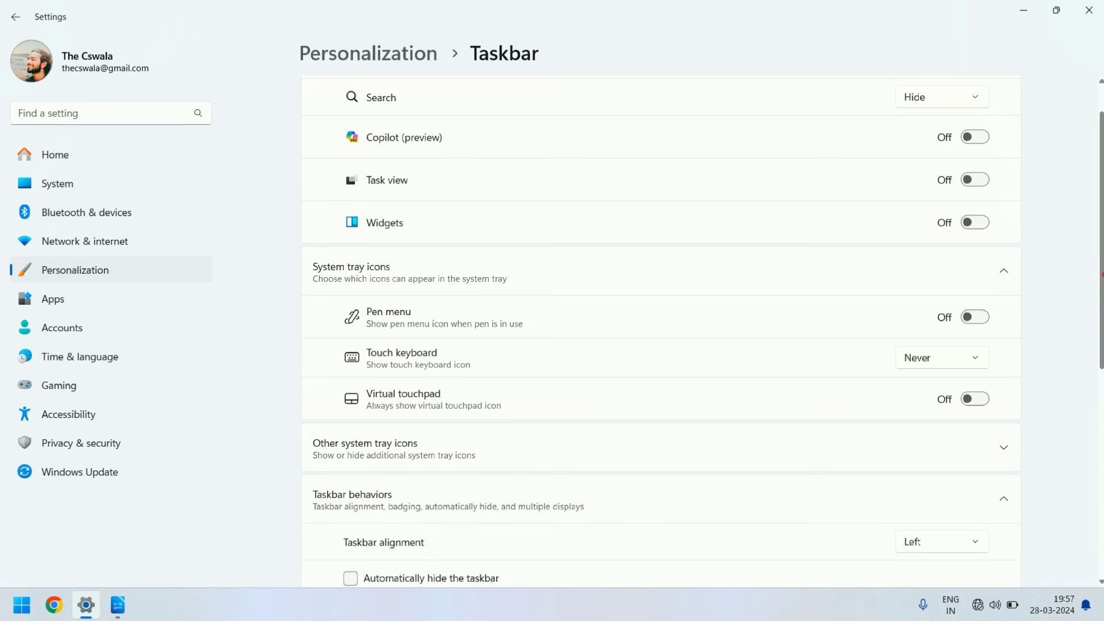
left_click_drag(1101, 281, 1101, 427)
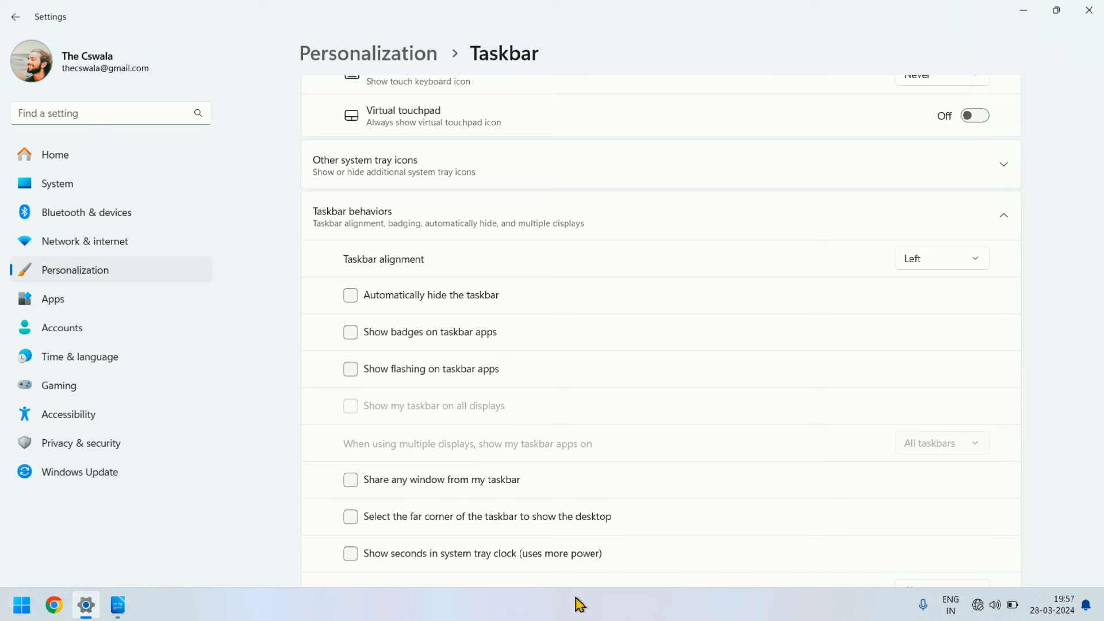
Step: Try the Center taskbar alignment and return the alignment to Left
left_click(955, 268)
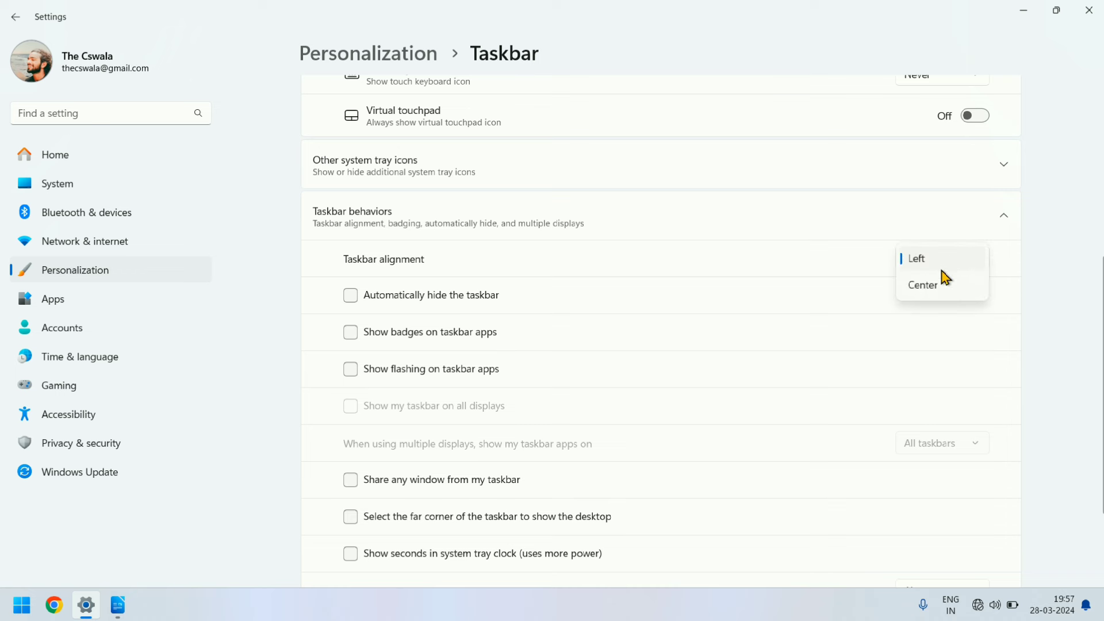
left_click(937, 286)
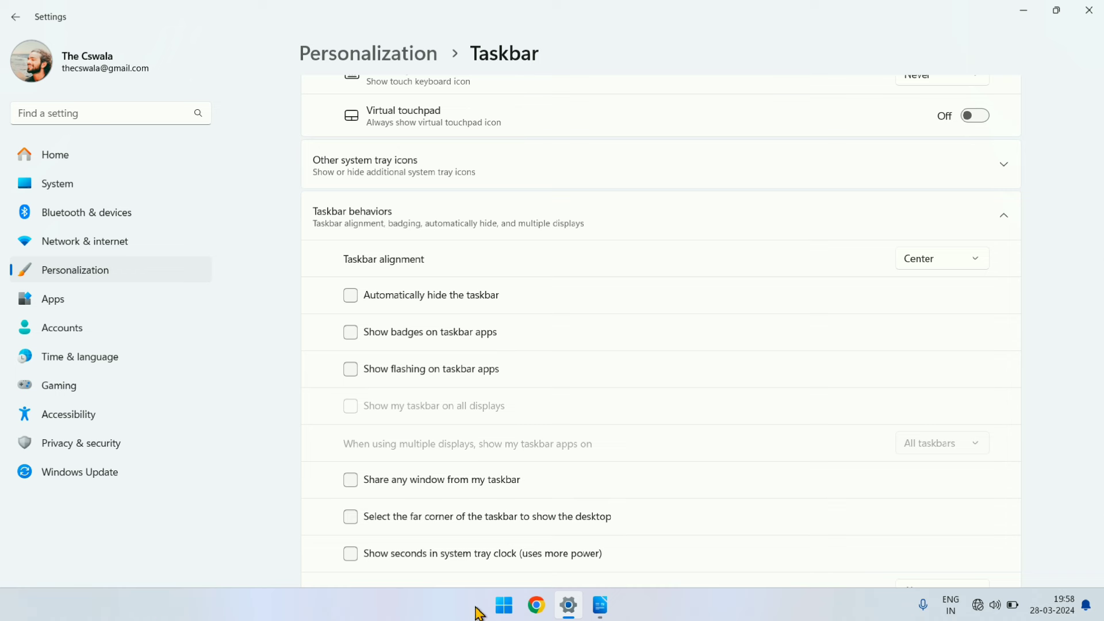
mouse_move(566, 613)
left_click(941, 264)
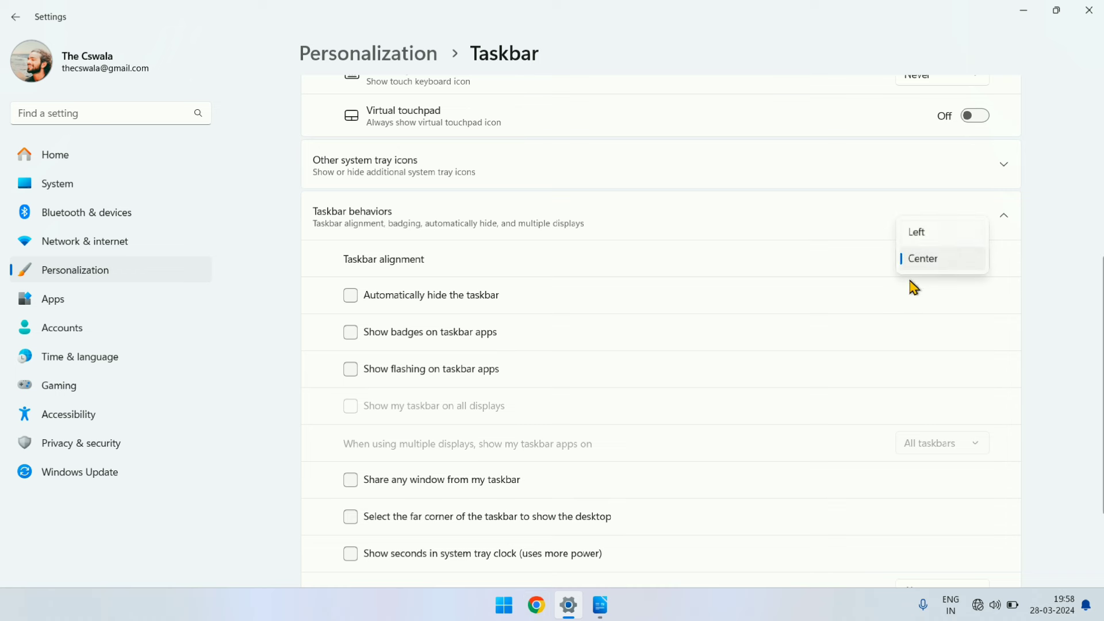
left_click(922, 232)
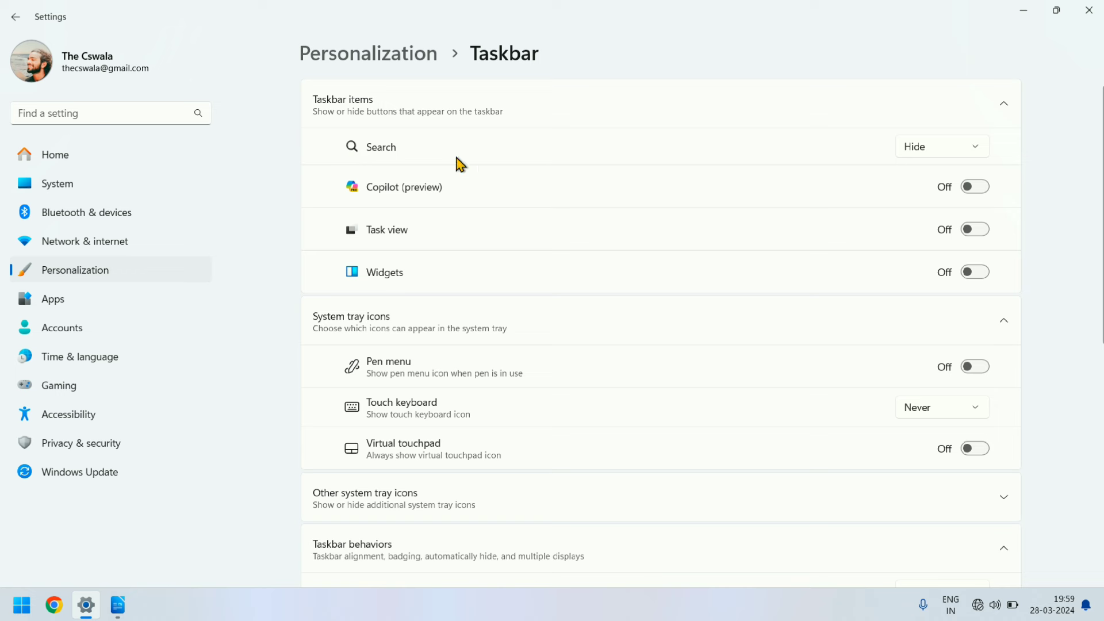
Step: Try the "Search box" and "Search icon and label" options for the taskbar's Search item and return it to Hide
left_click(916, 151)
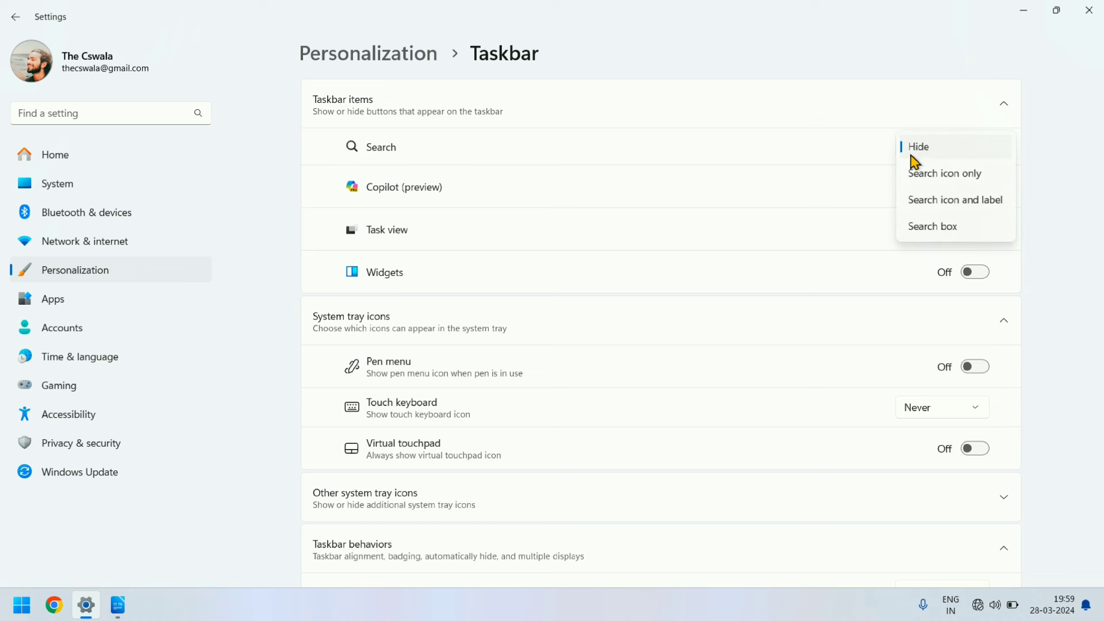
left_click(921, 233)
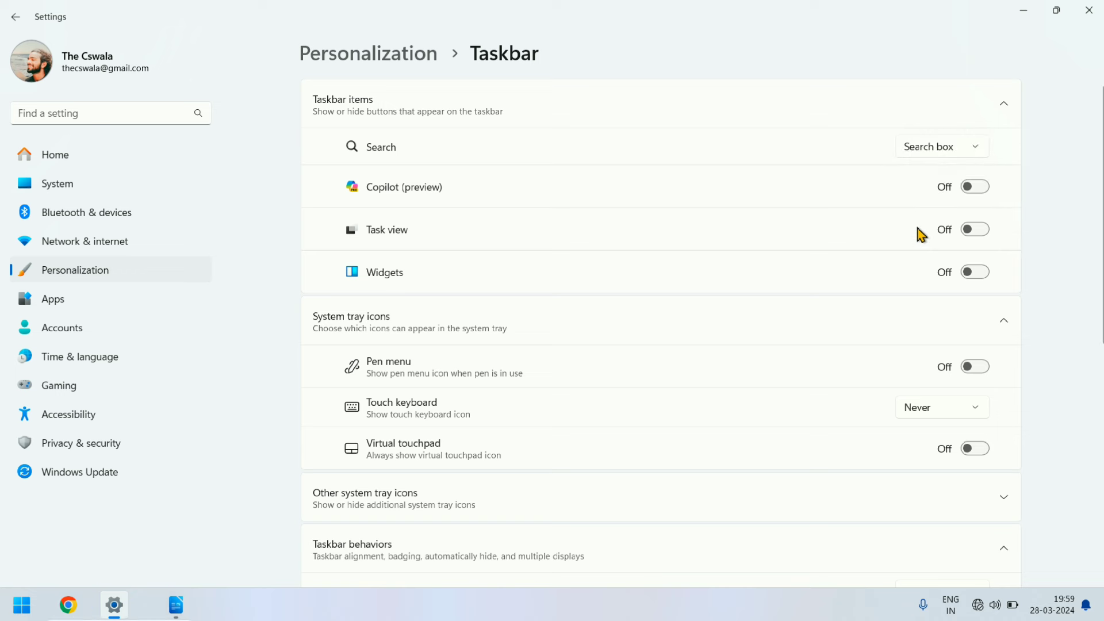
left_click(936, 150)
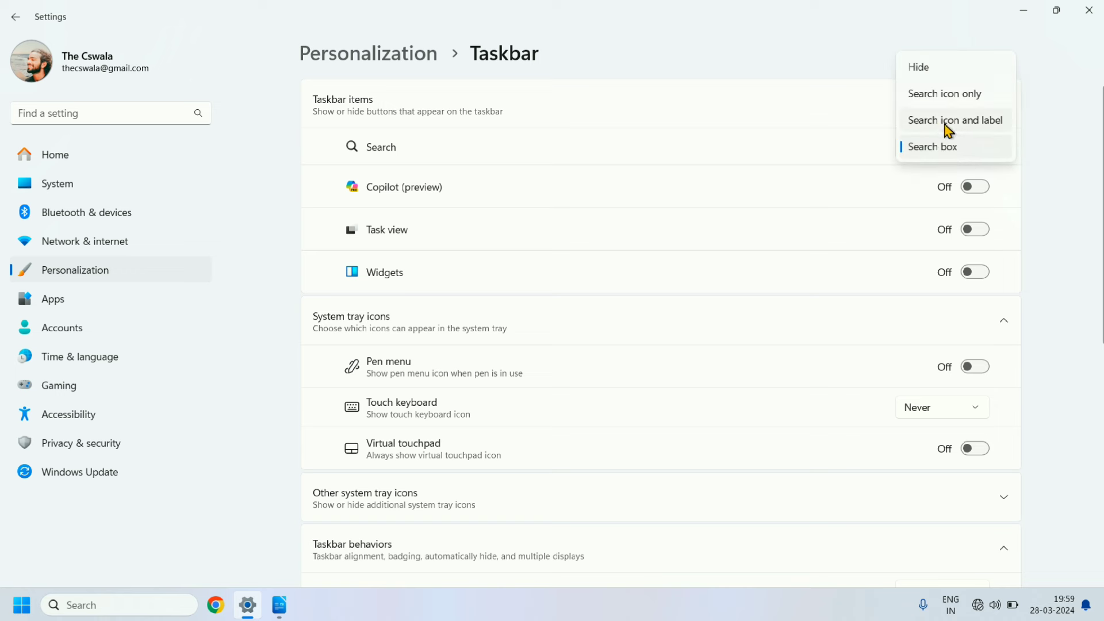
left_click(945, 123)
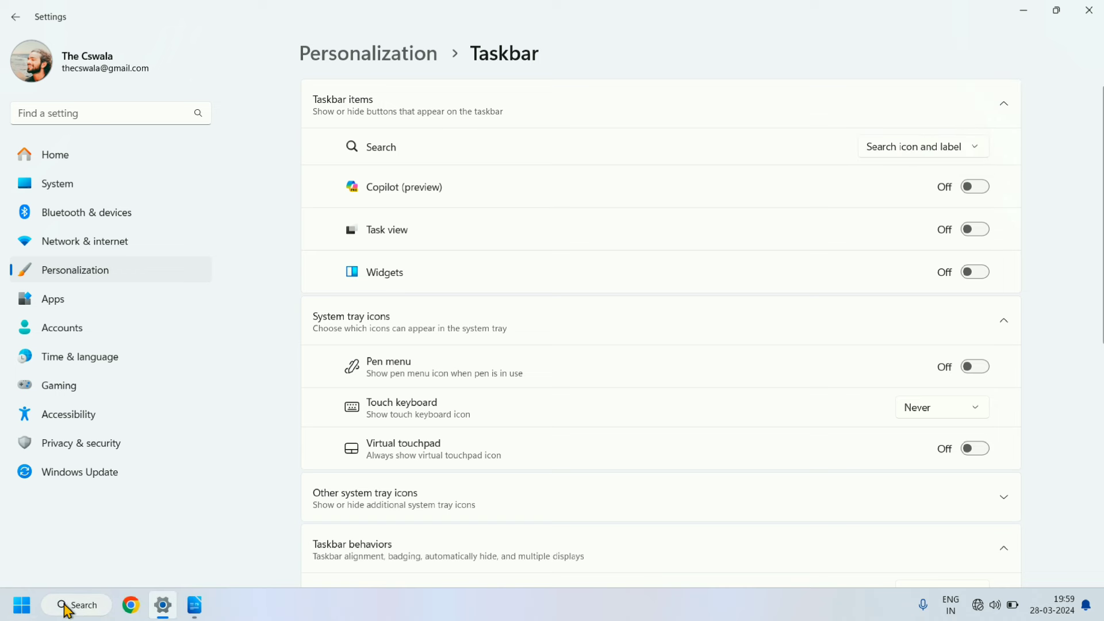
left_click(914, 150)
left_click(885, 93)
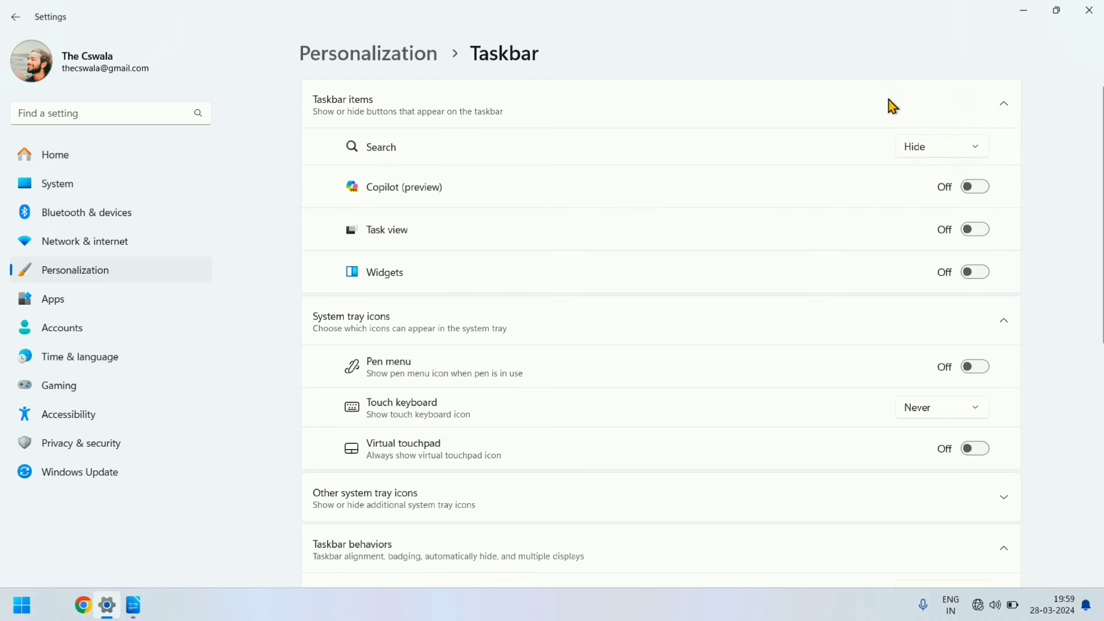
mouse_move(86, 606)
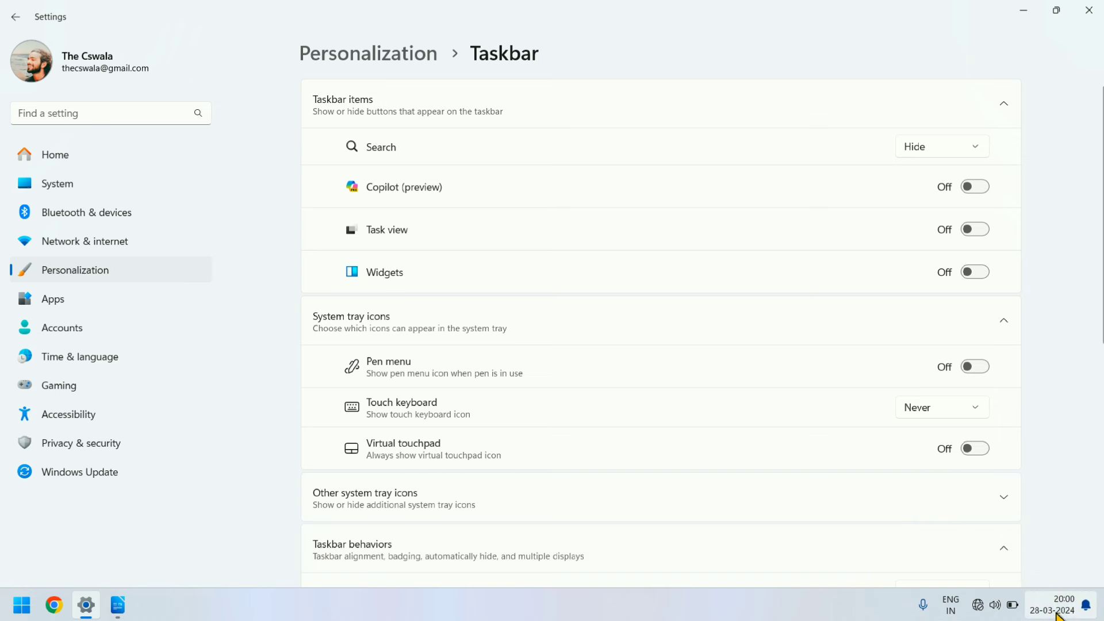
Step: Enable showing seconds in the system tray clock under Taskbar behaviors
mouse_move(1055, 617)
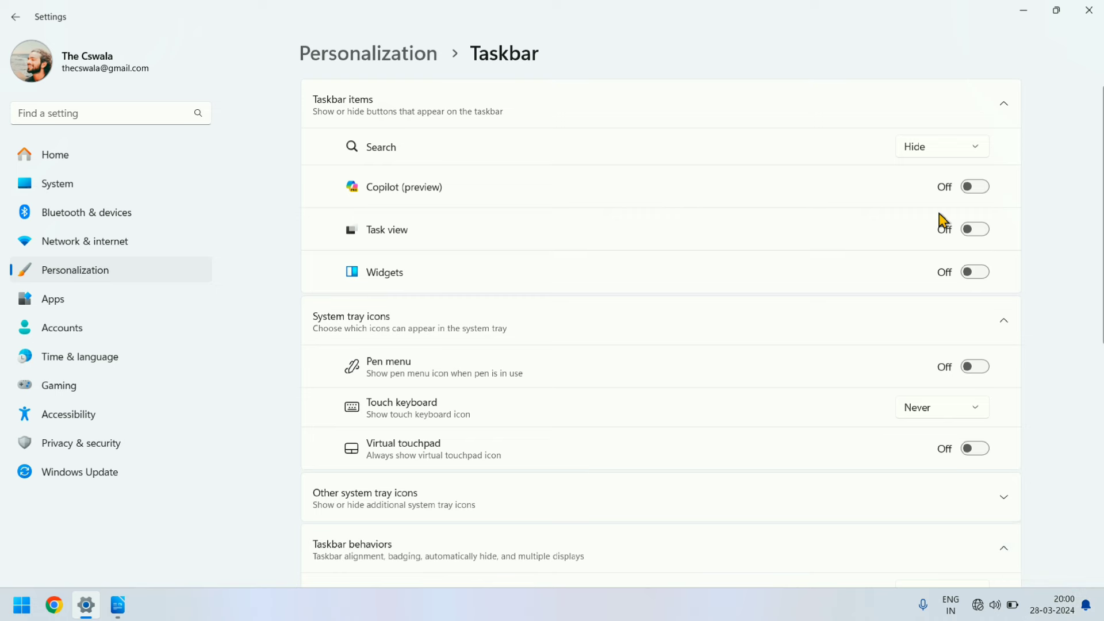
scroll(661, 330, "down", 1)
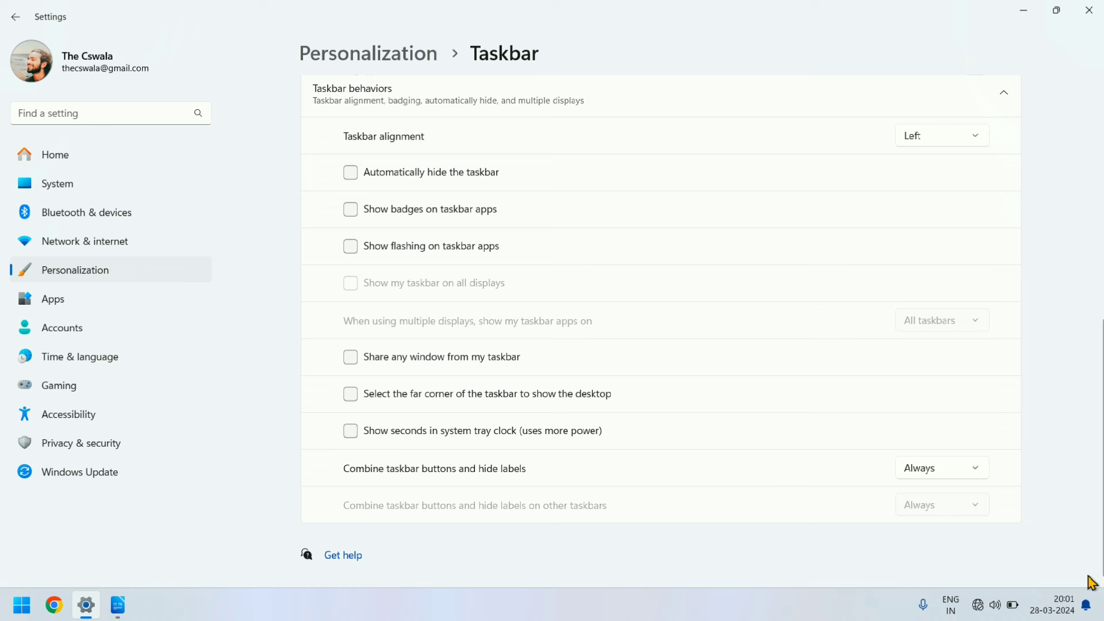
mouse_move(1061, 601)
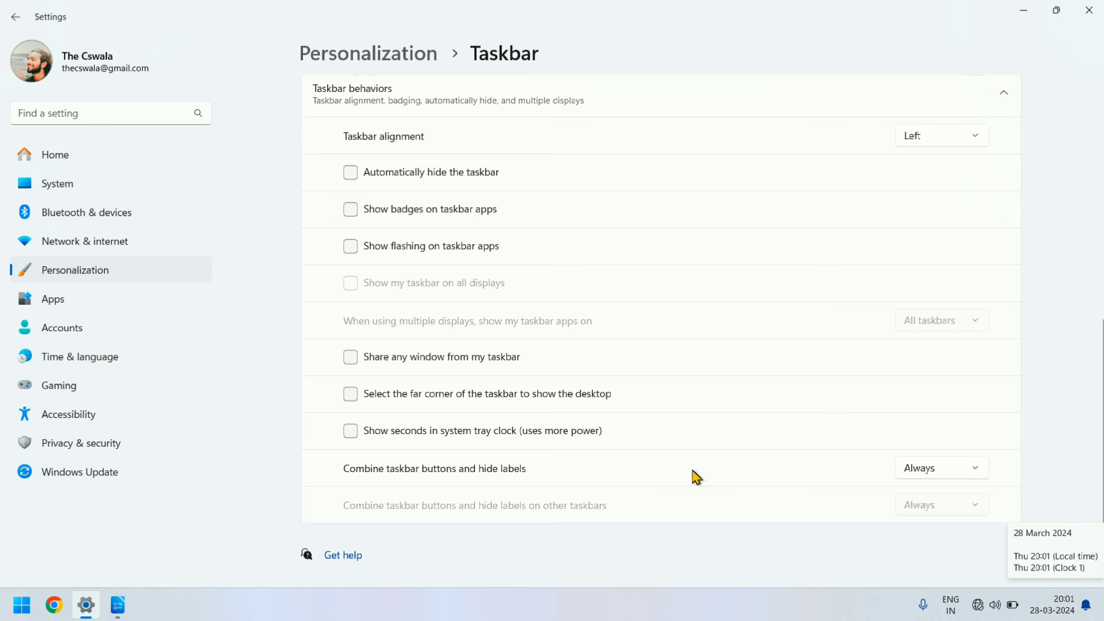
left_click(347, 439)
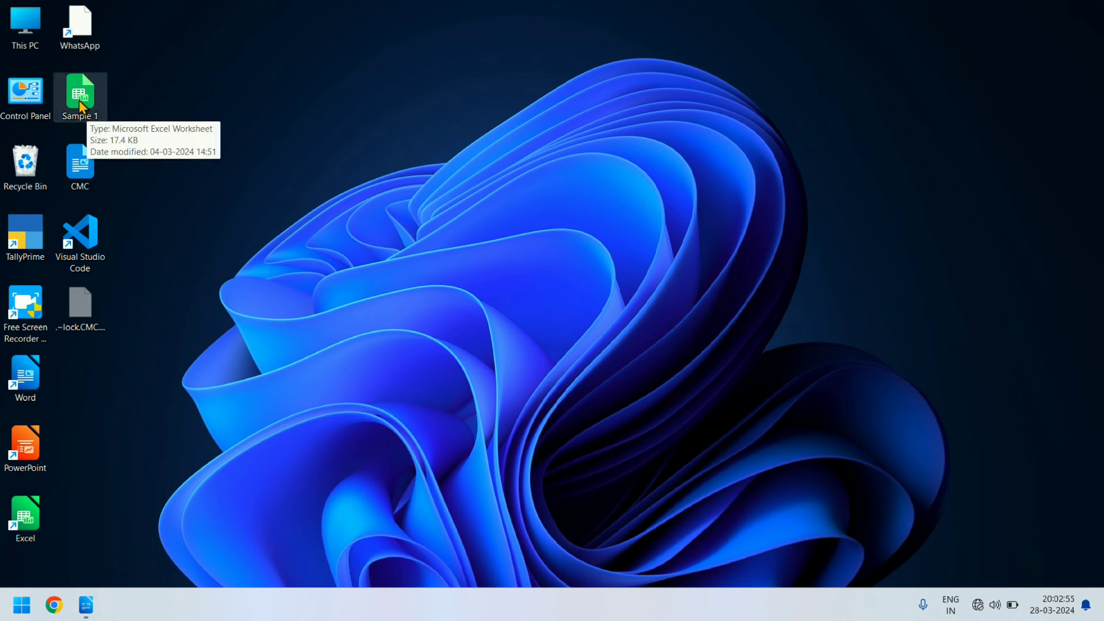
Step: Open the Desktop folder from This PC and shrink its window to uncover the desktop icons
double_click(23, 35)
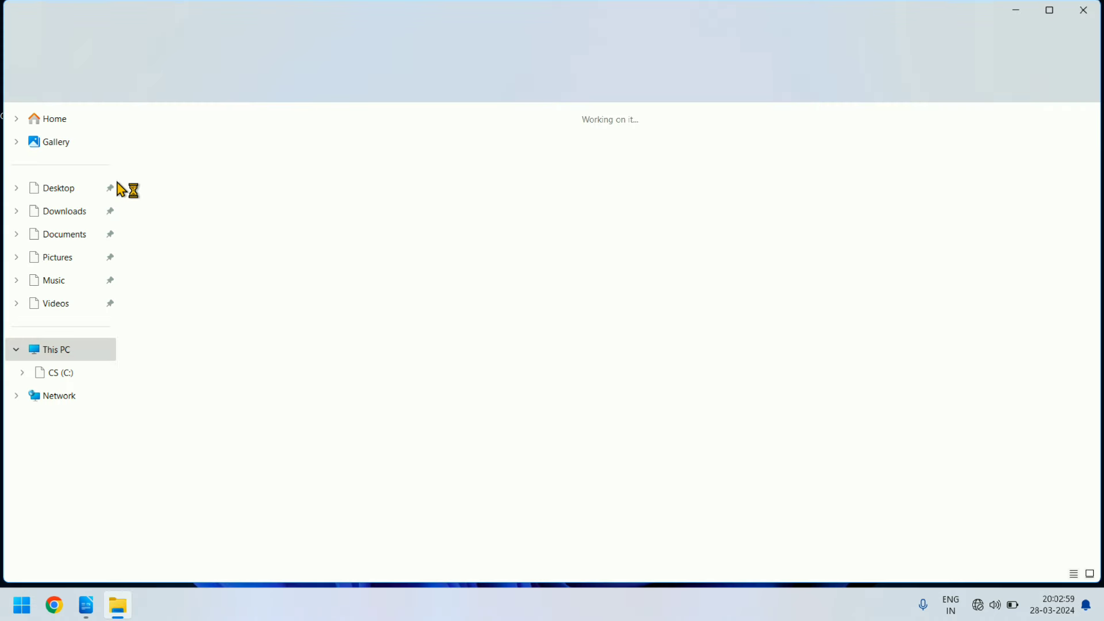
left_click(61, 195)
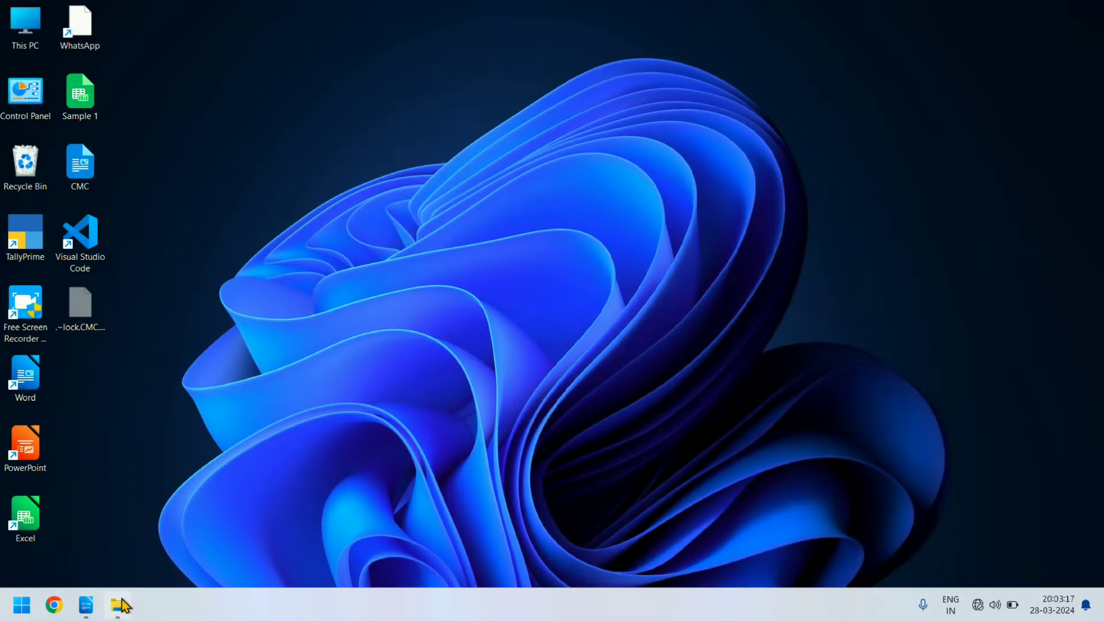
left_click(119, 605)
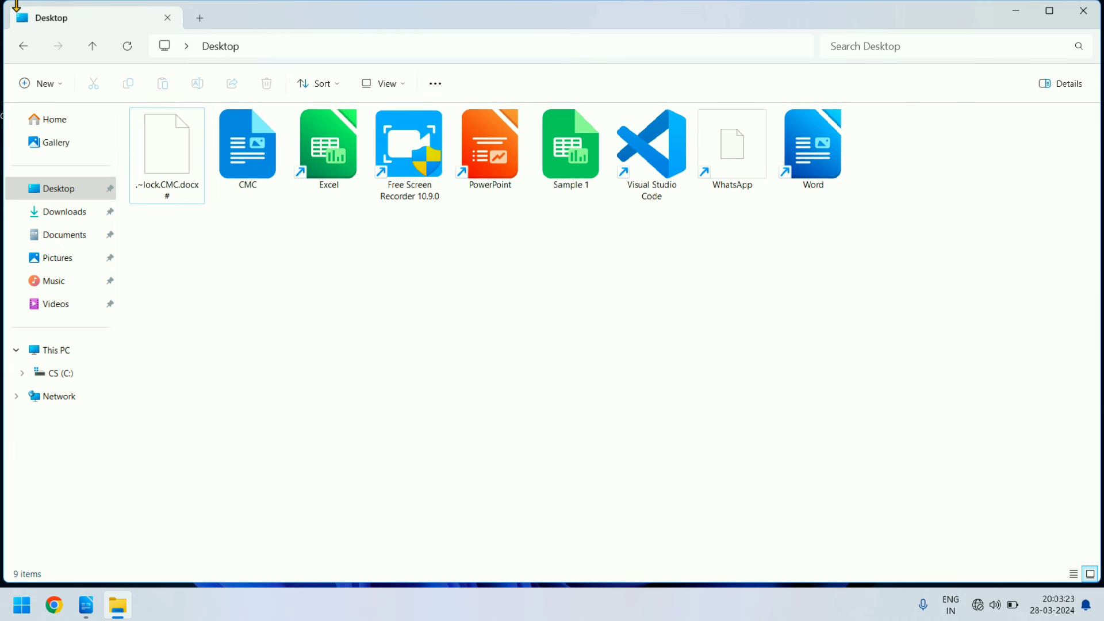
left_click_drag(8, 4, 473, 39)
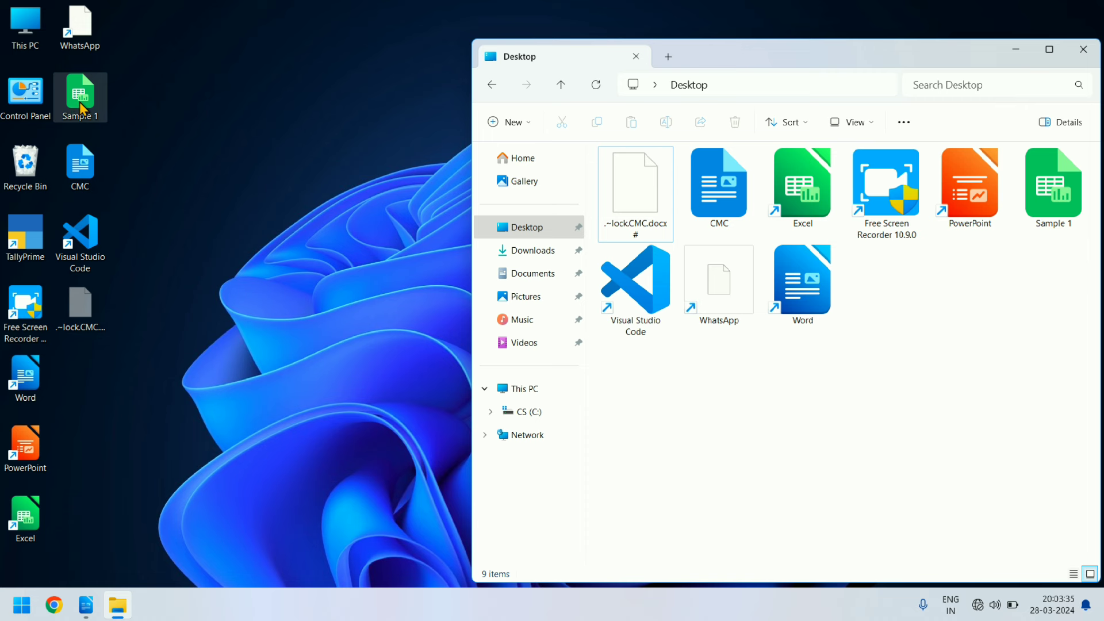
Step: Set the Hidden attribute in the properties of the Sample 1 file in the Desktop folder and apply it
left_click(1038, 207)
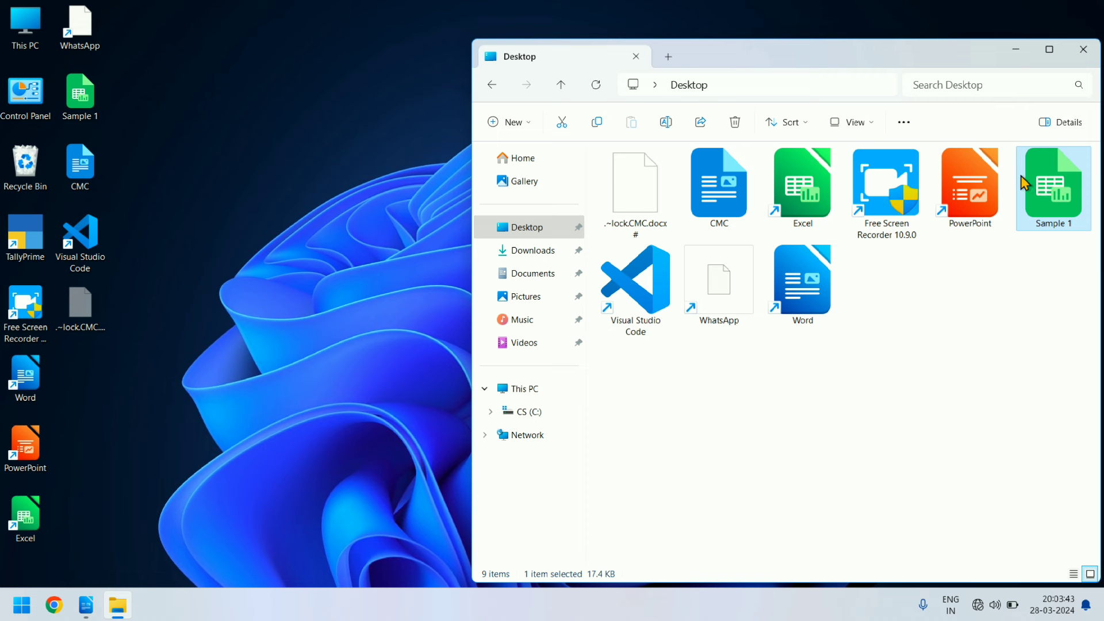
left_click(902, 127)
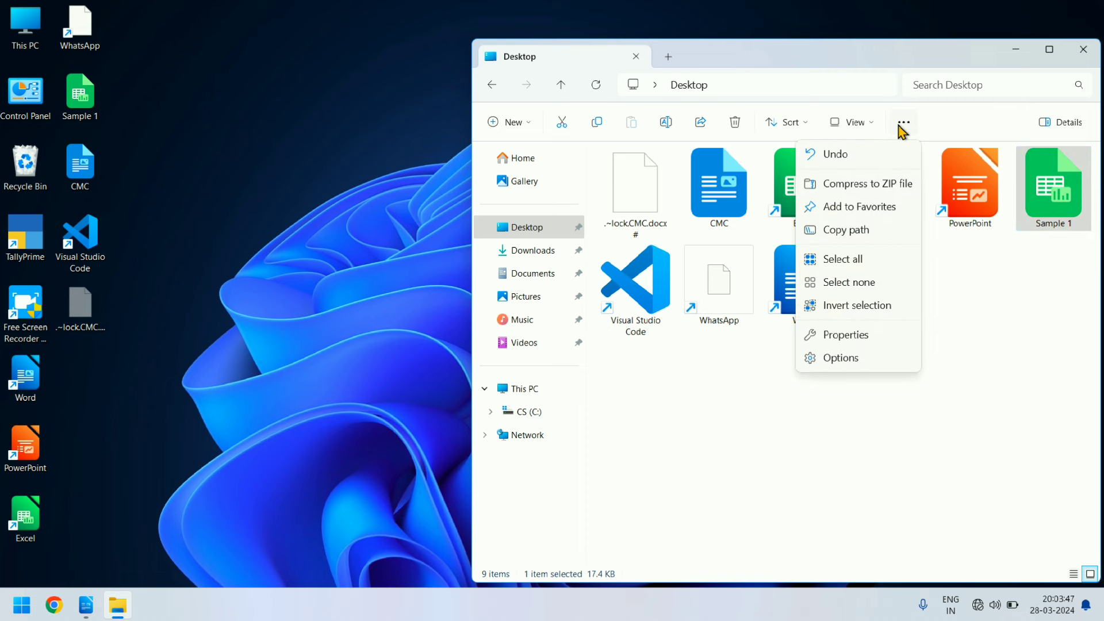
left_click(838, 334)
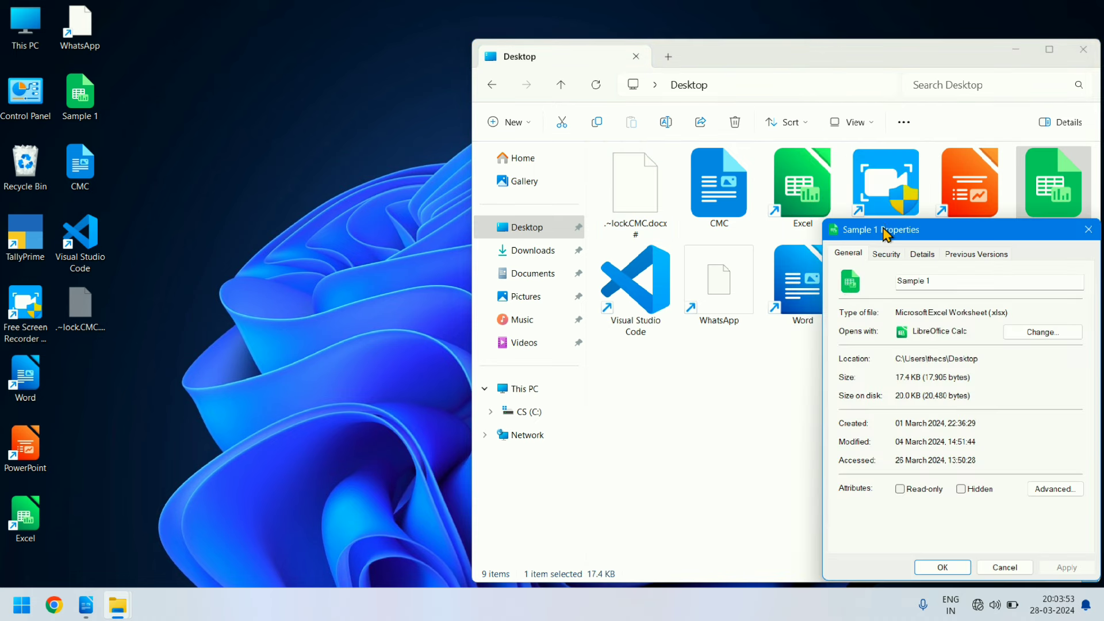
left_click_drag(888, 243, 641, 174)
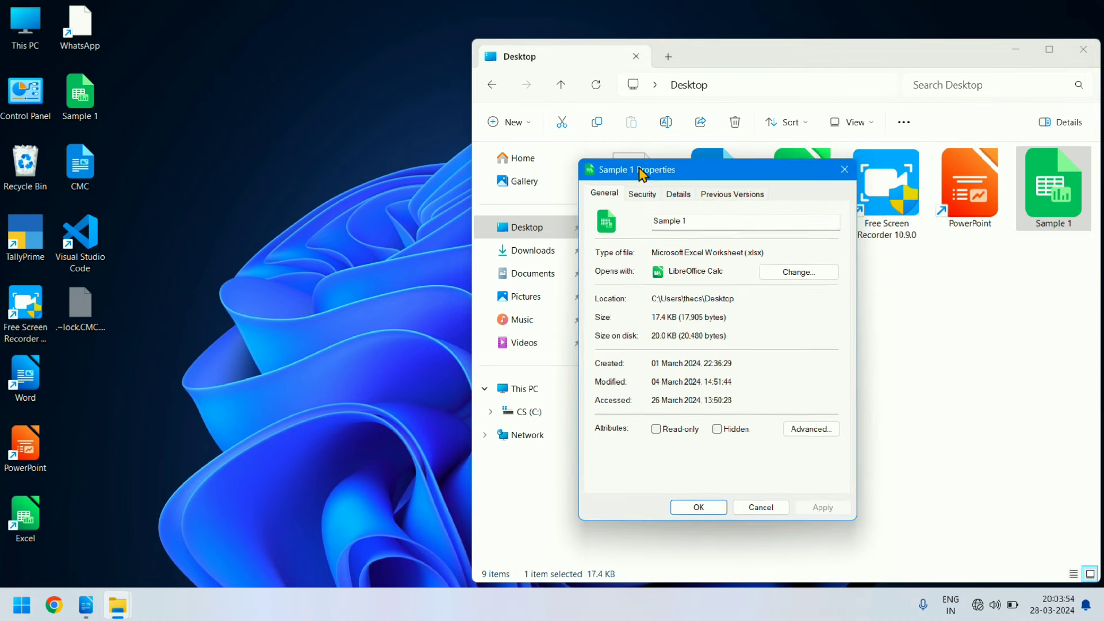
left_click(730, 429)
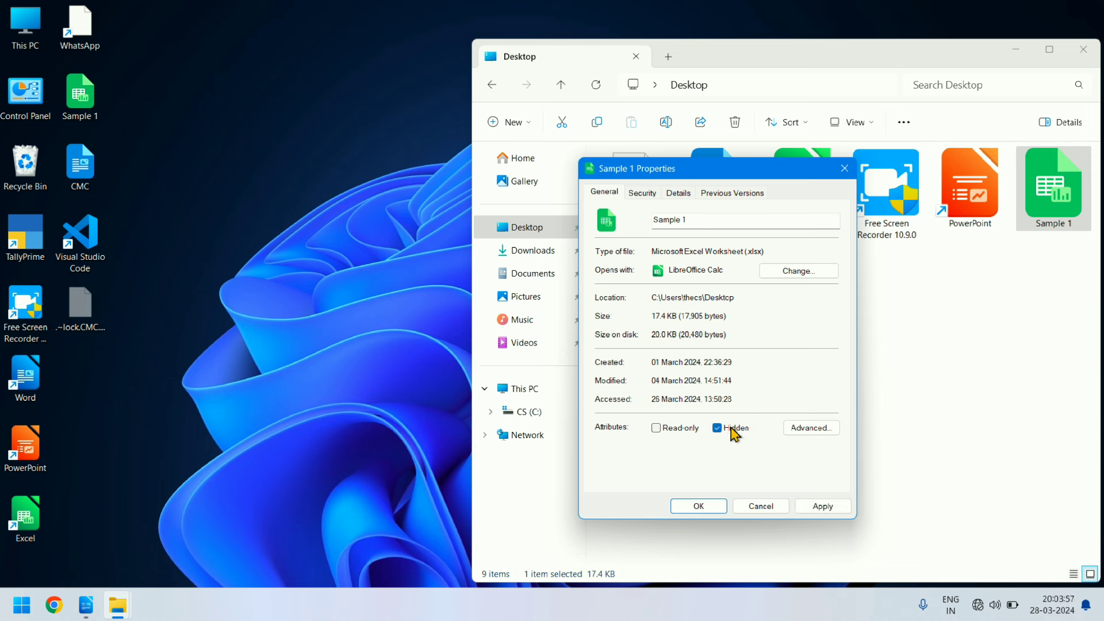
left_click(821, 507)
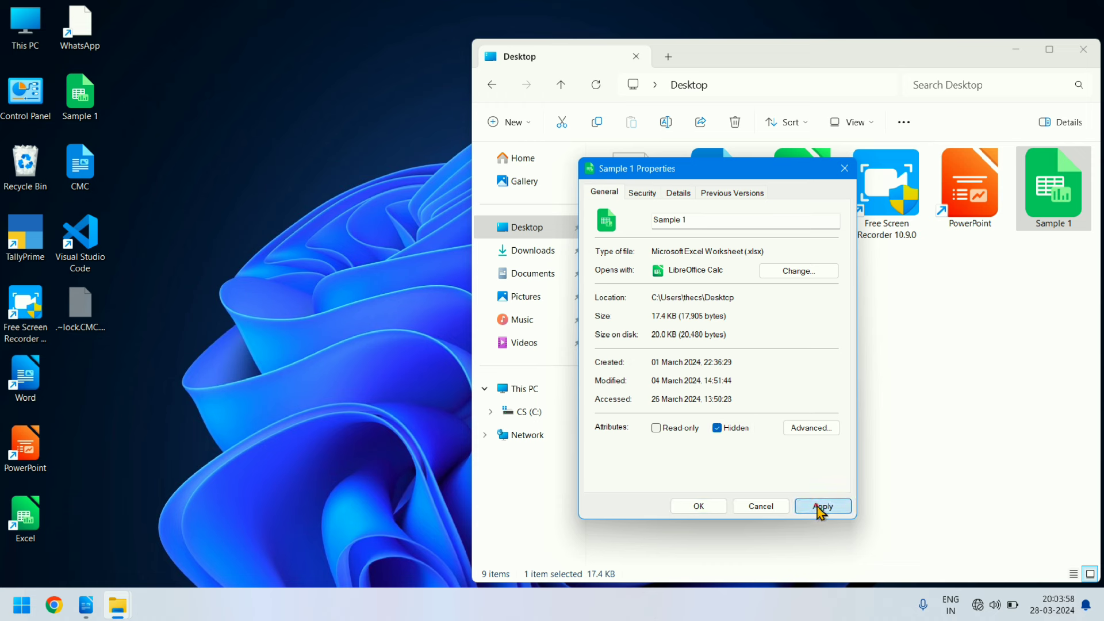
left_click(697, 507)
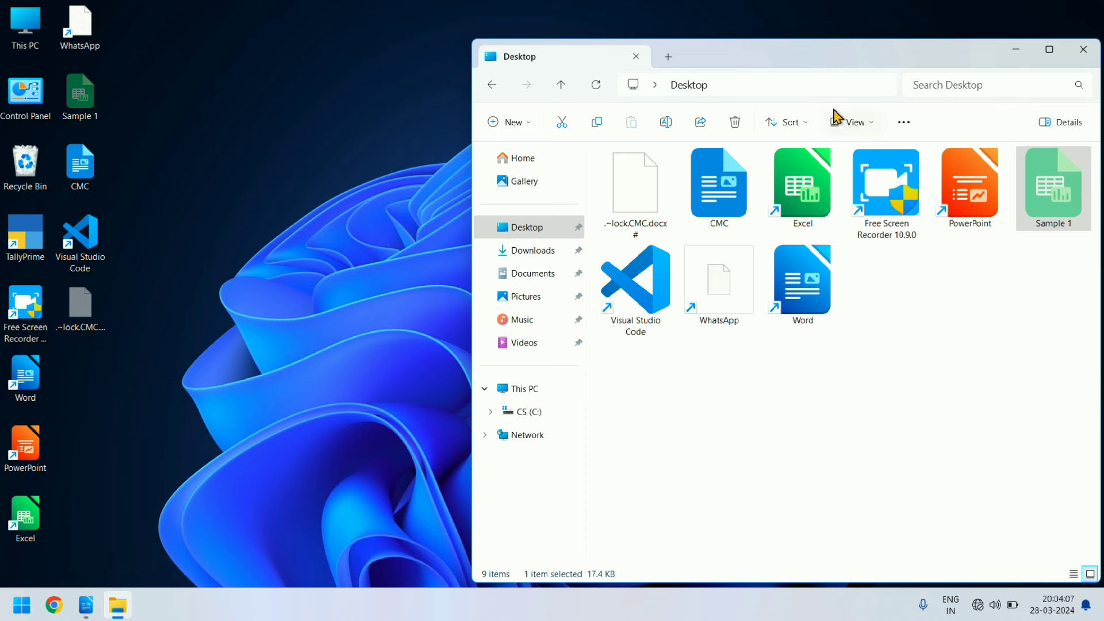
Step: Turn off the display of hidden items in the Desktop folder
left_click(843, 123)
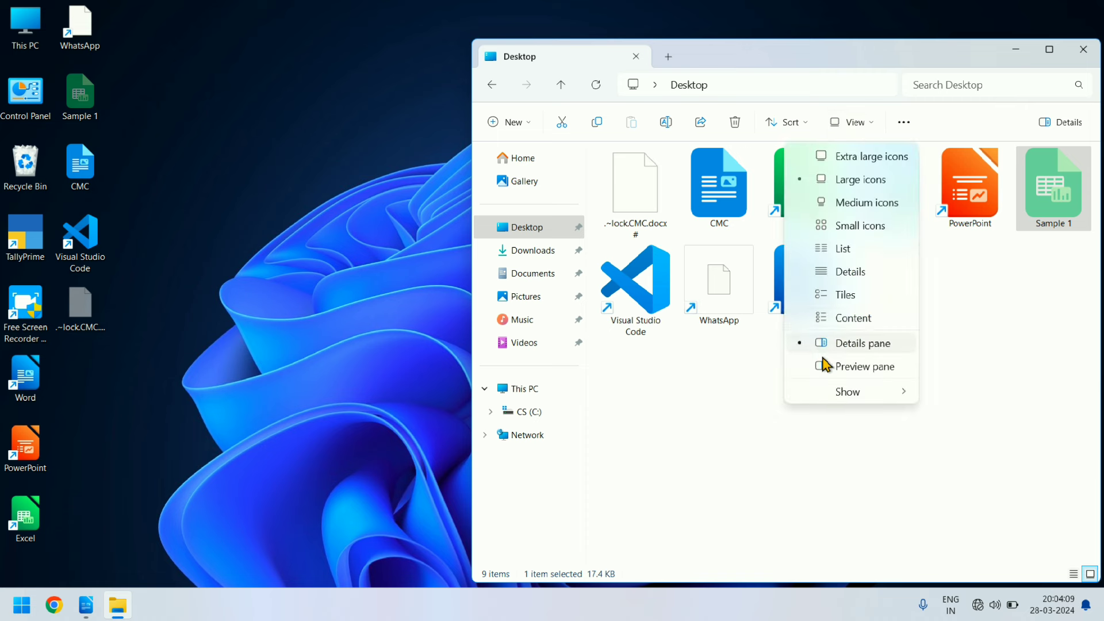
mouse_move(837, 394)
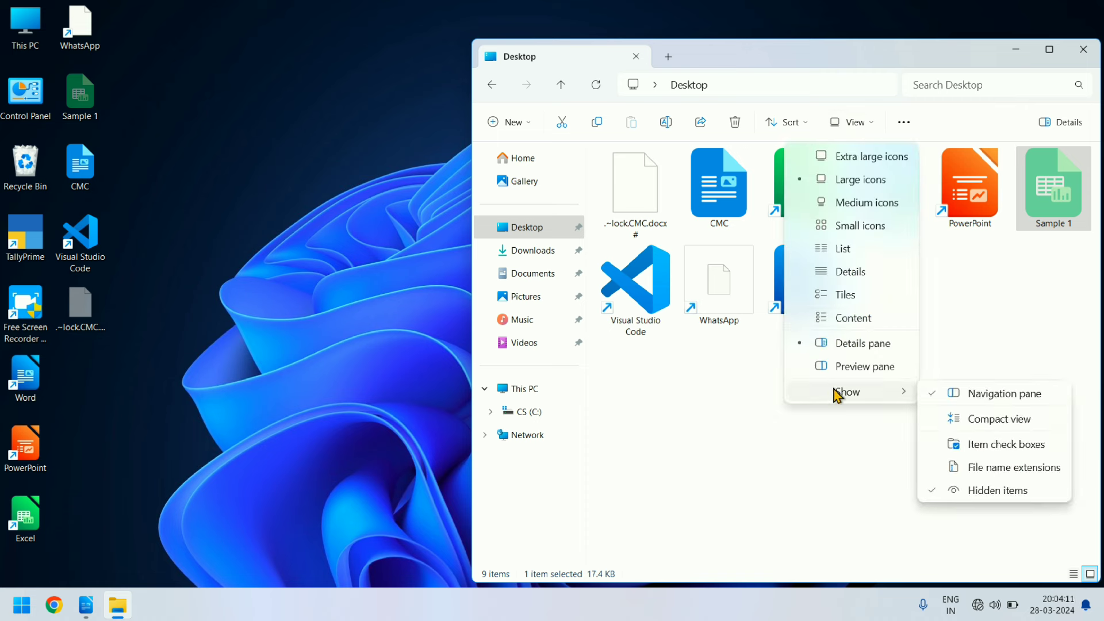
left_click(937, 492)
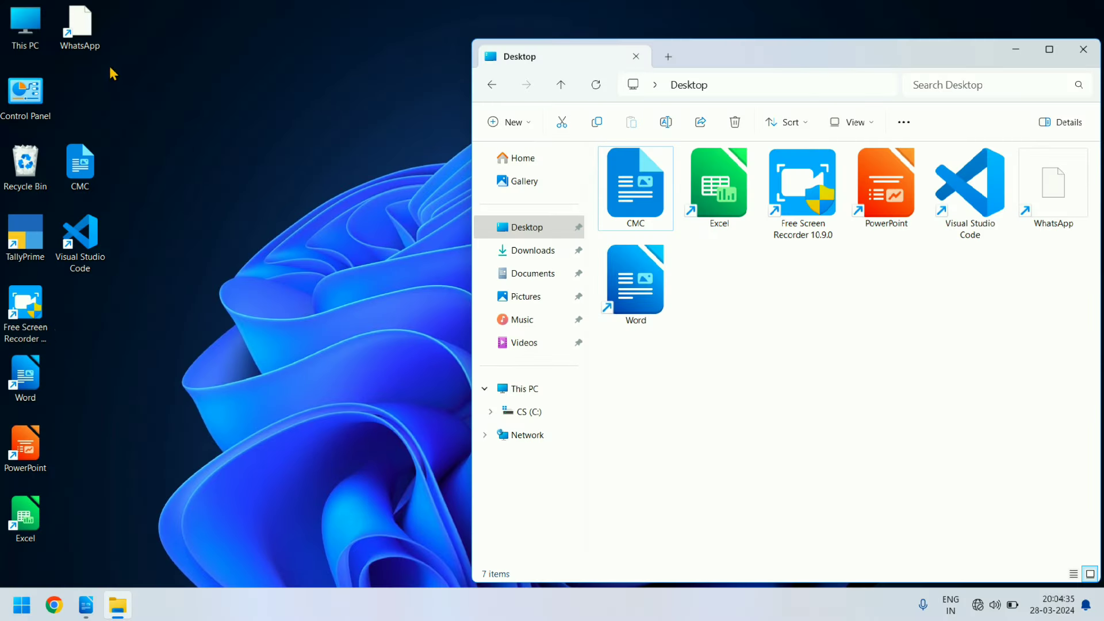
Step: Turn the display of hidden items back on for the Desktop folder
left_click(845, 128)
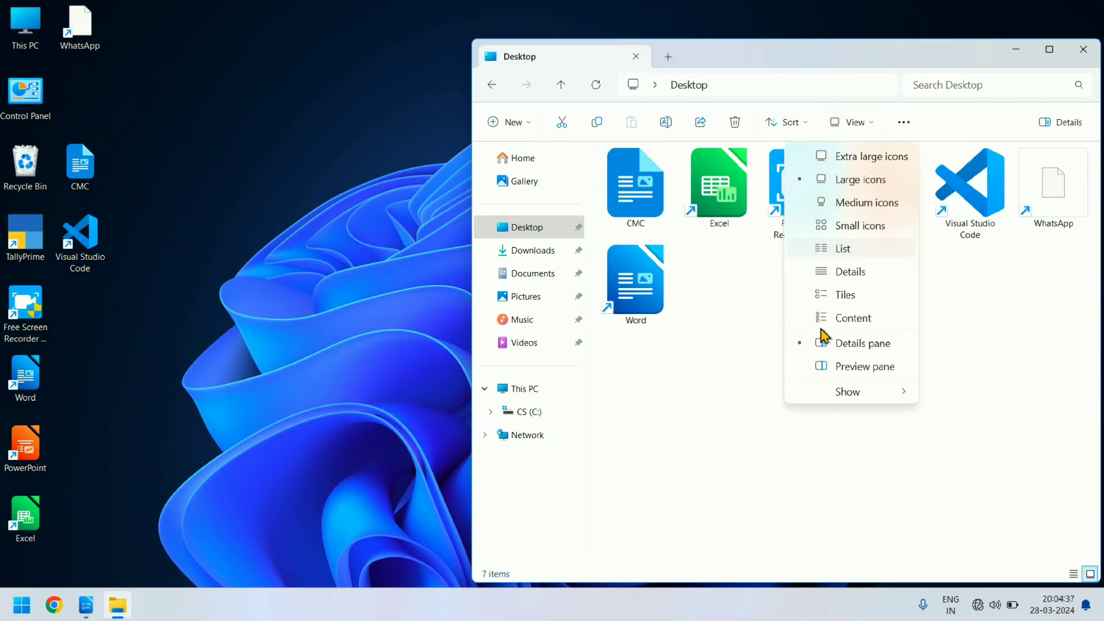
mouse_move(837, 391)
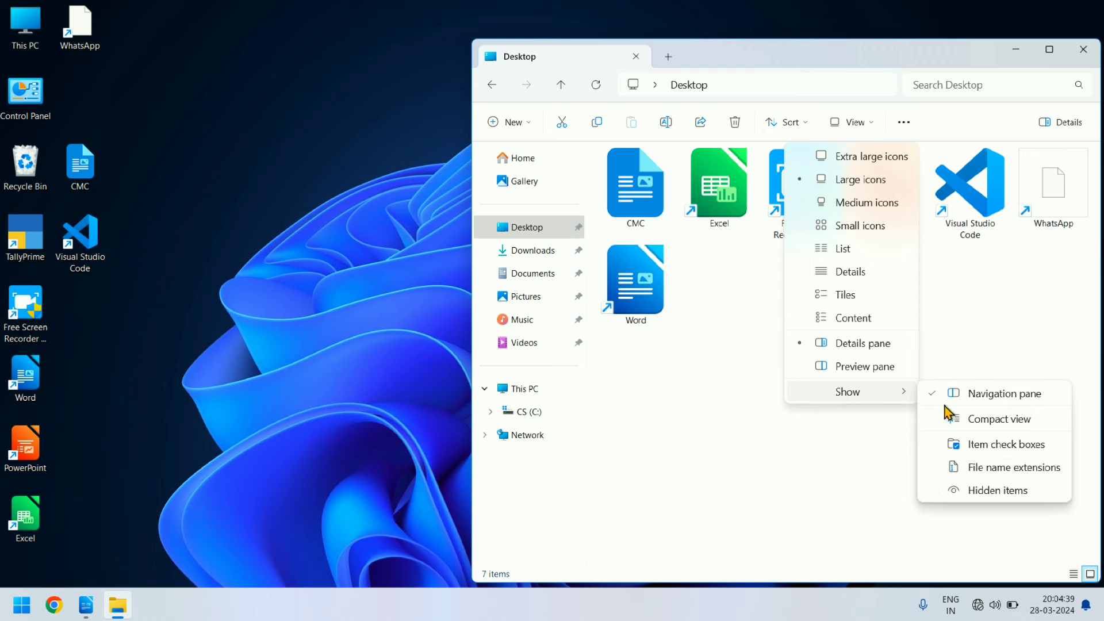
left_click(943, 492)
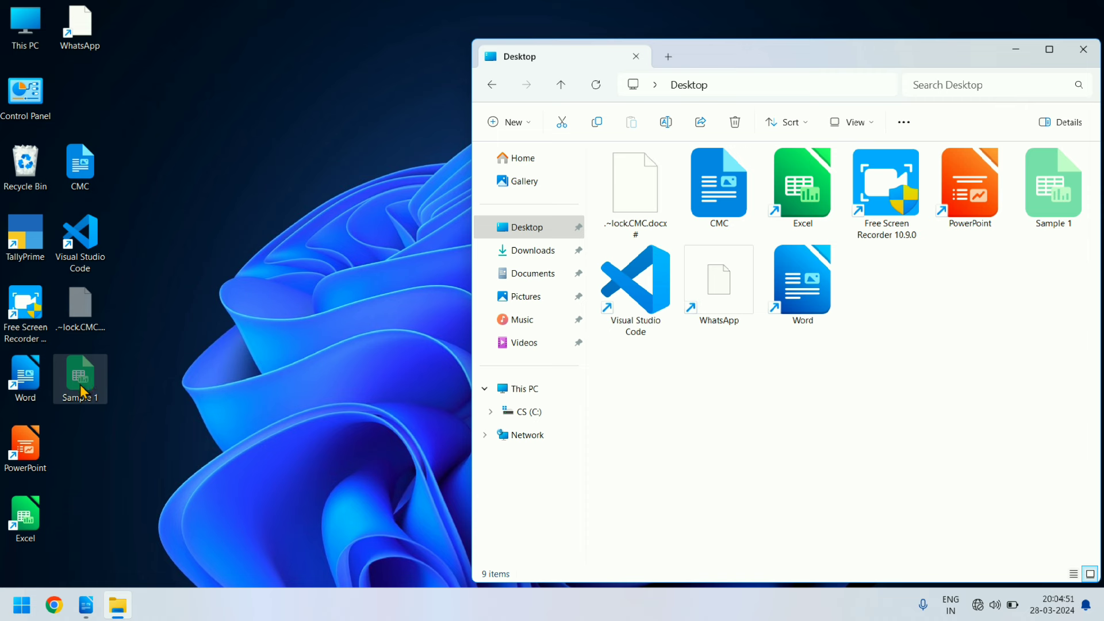
Step: Clear the Hidden attribute in the properties of the Sample 1 file, apply it and close the dialog
left_click(1052, 218)
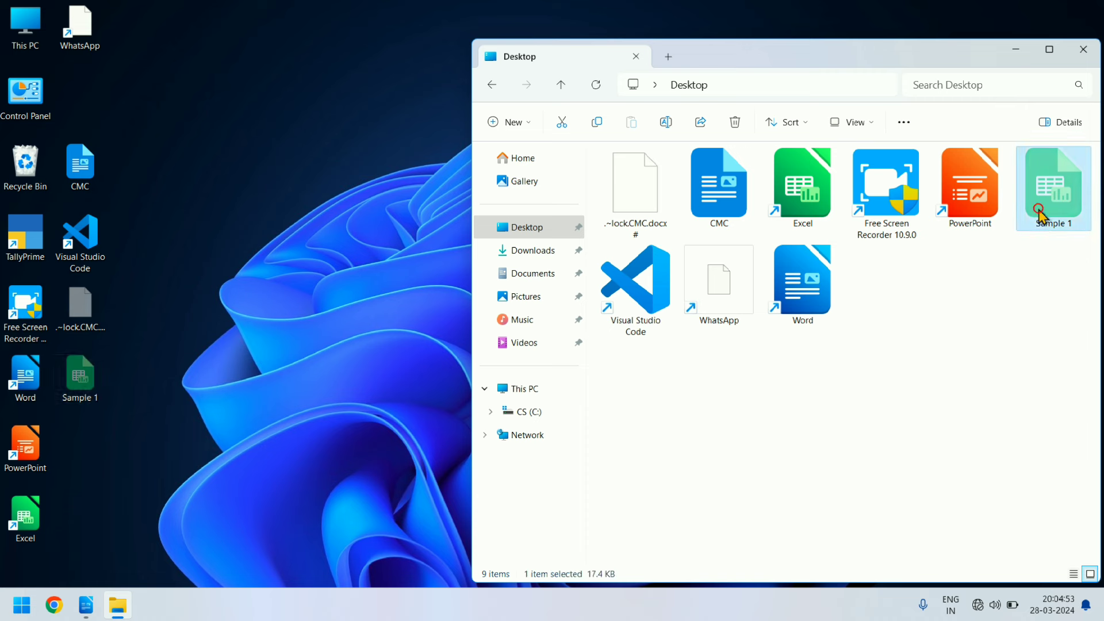
left_click(903, 124)
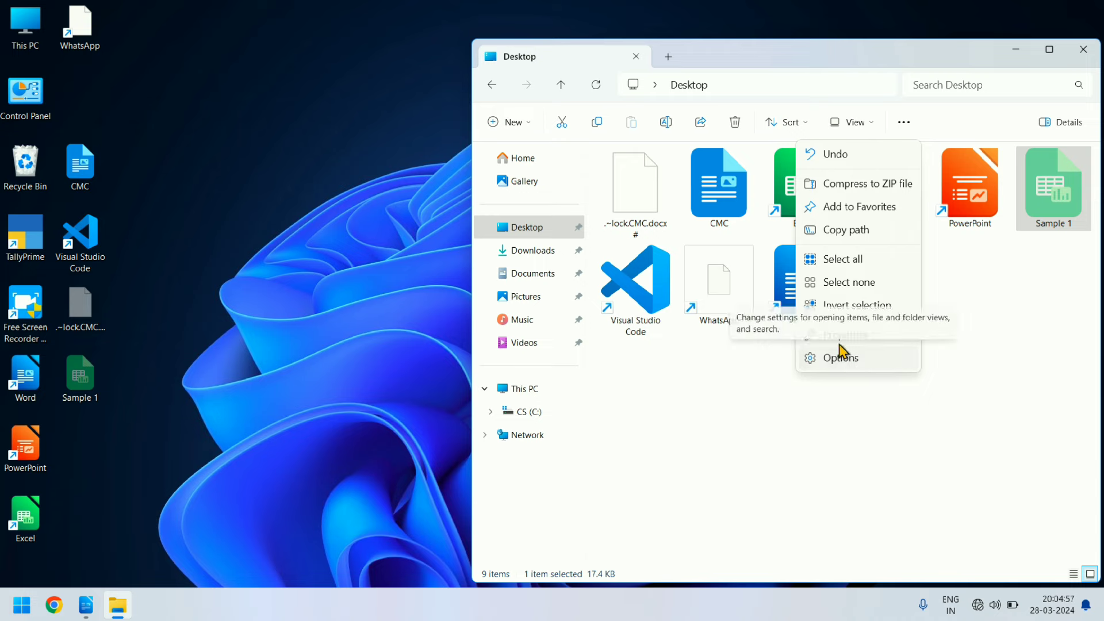
left_click(840, 334)
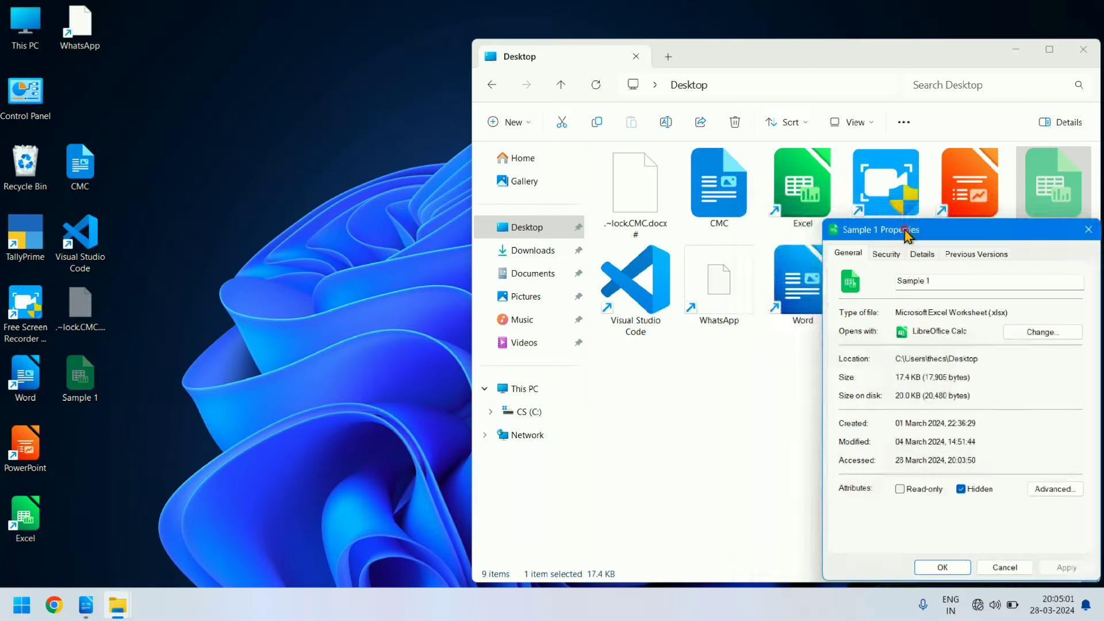
left_click_drag(907, 229, 758, 192)
left_click(821, 444)
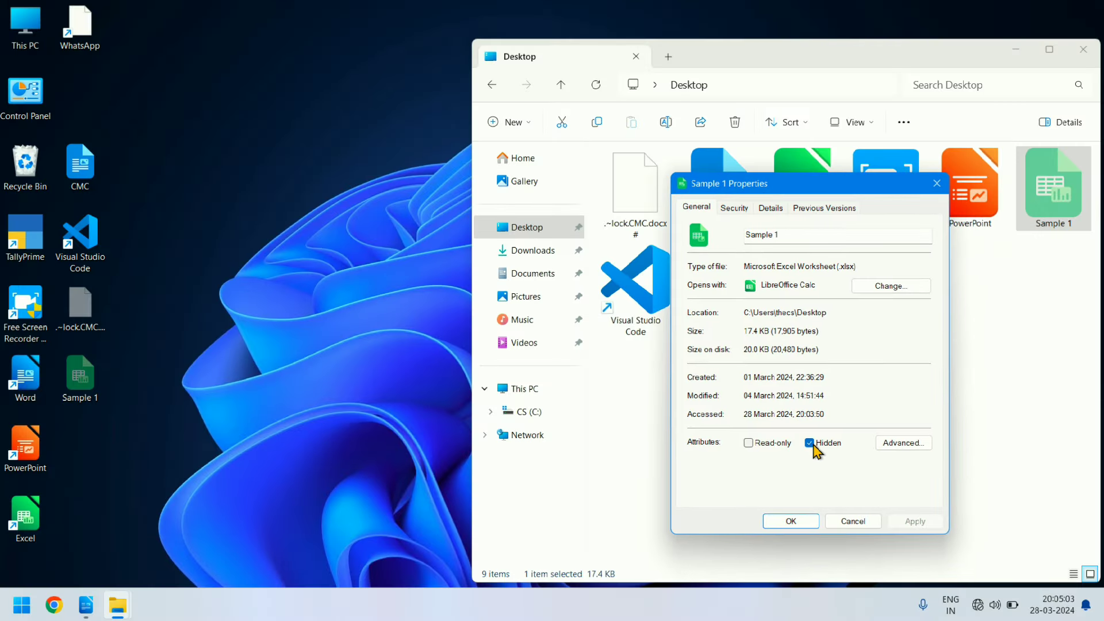
left_click(810, 443)
left_click(915, 521)
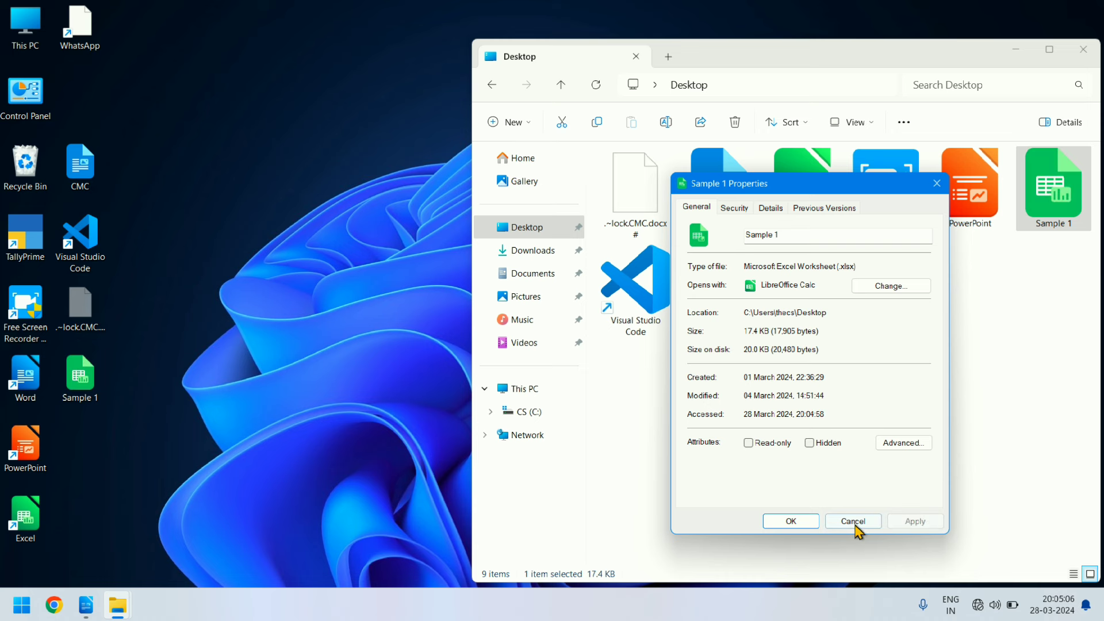
left_click(792, 522)
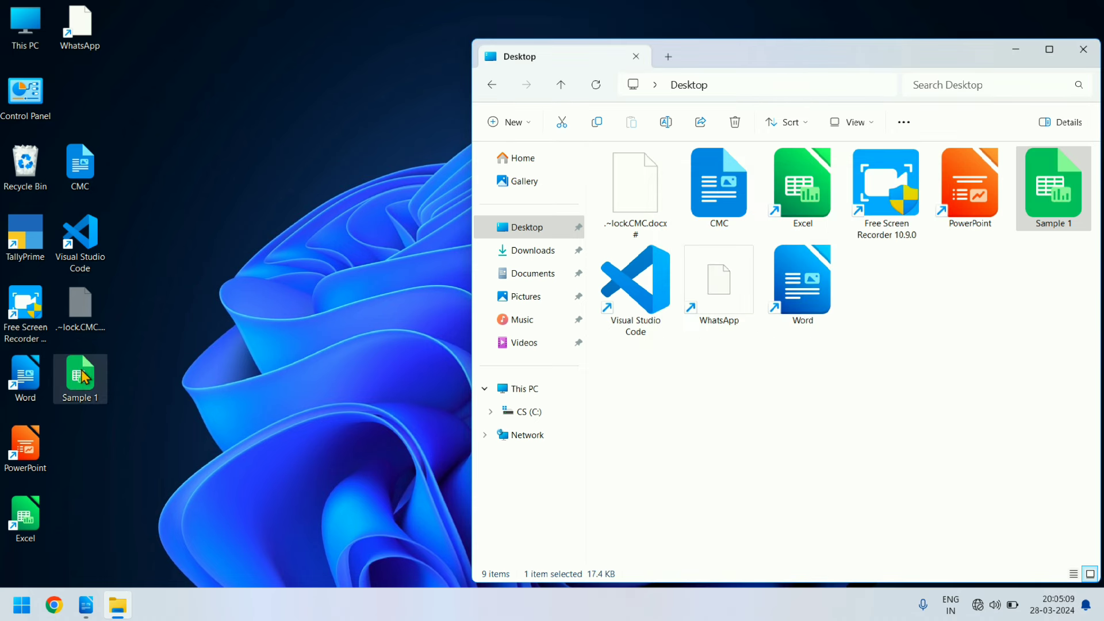
Step: Move the Sample 1 icon to the empty spot between WhatsApp and CMC on the desktop, and close the Desktop folder window
left_click_drag(80, 377, 161, 154)
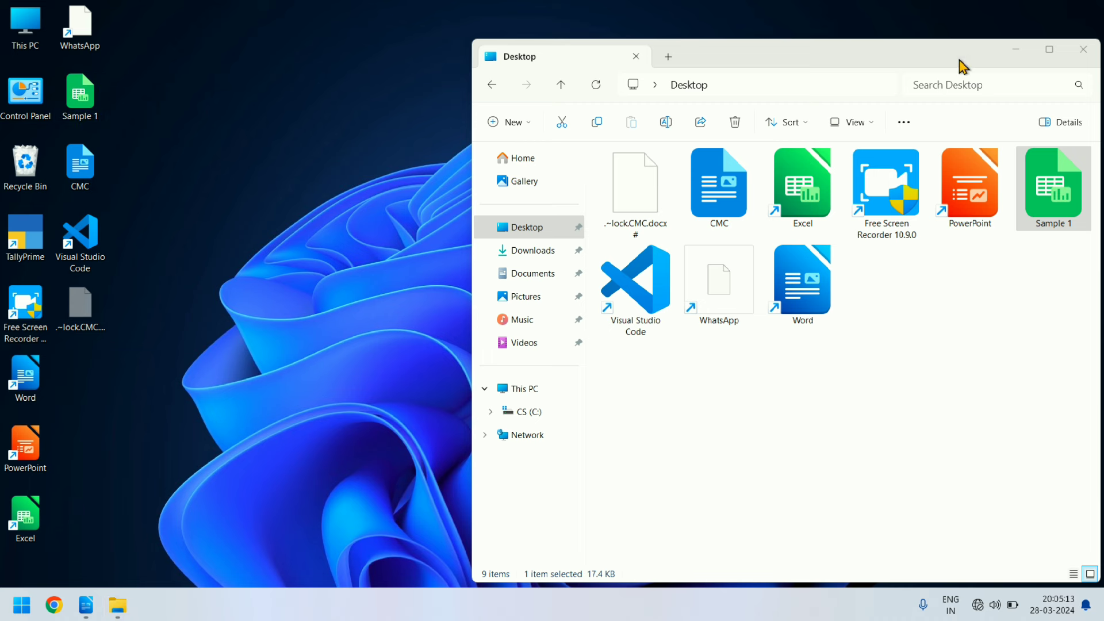
left_click(1079, 58)
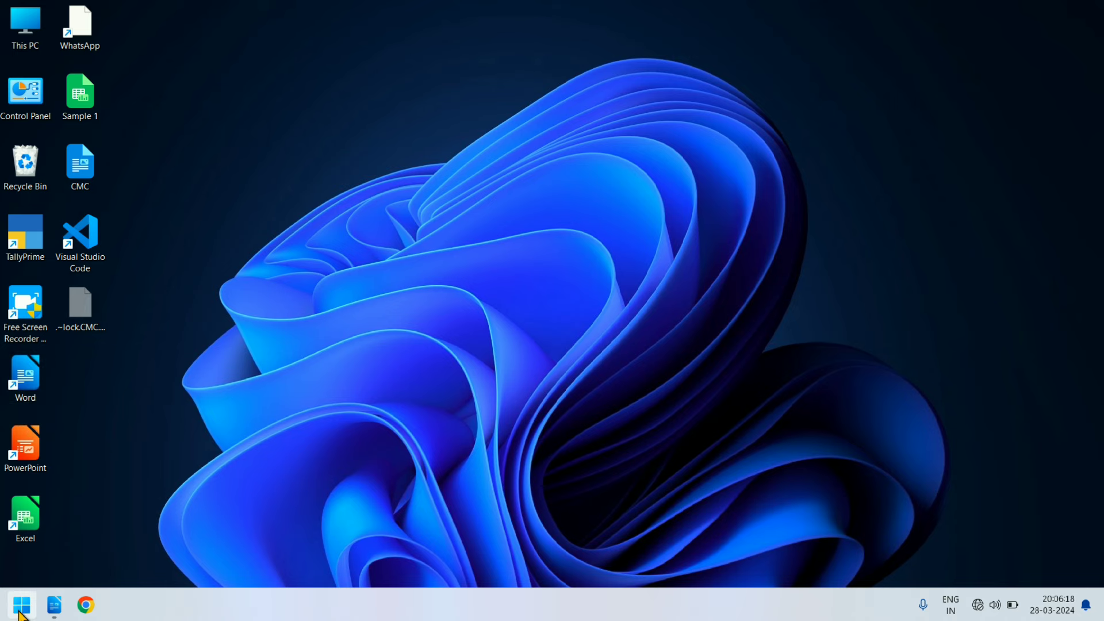
Step: Search the Start menu for "chrome" and open the file location of the chrome result
key("super")
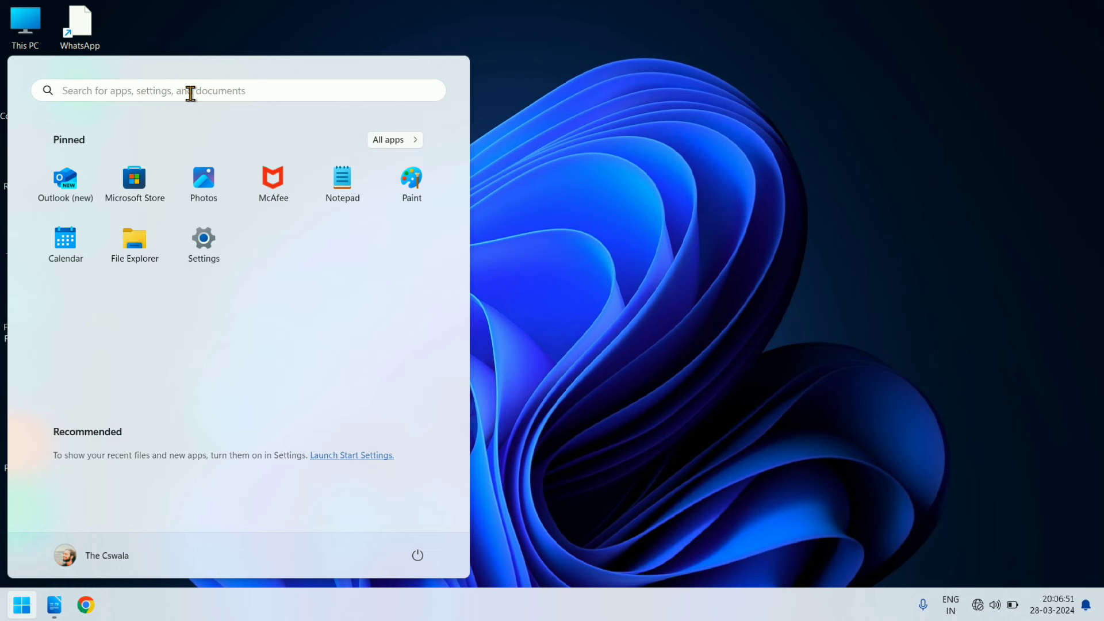
left_click(190, 92)
type("chrom")
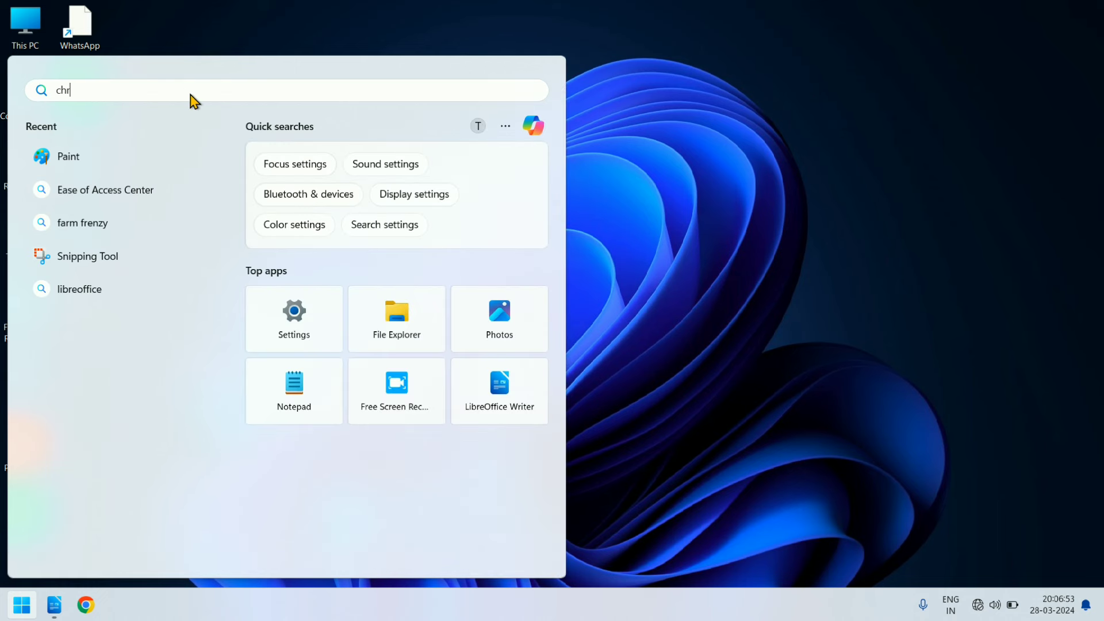
type("e")
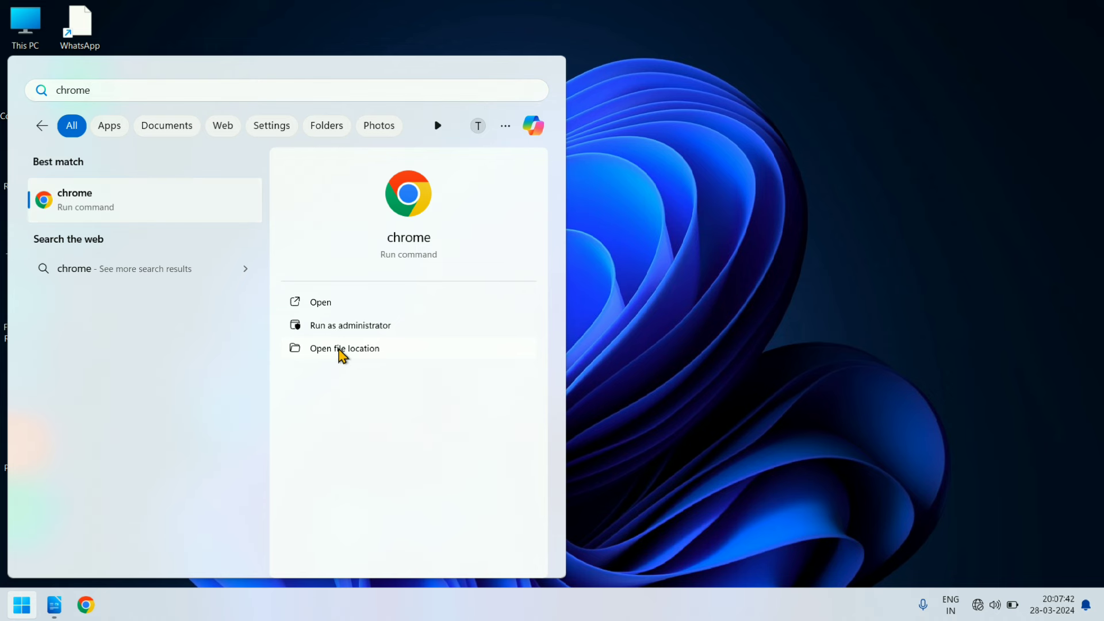
left_click(339, 349)
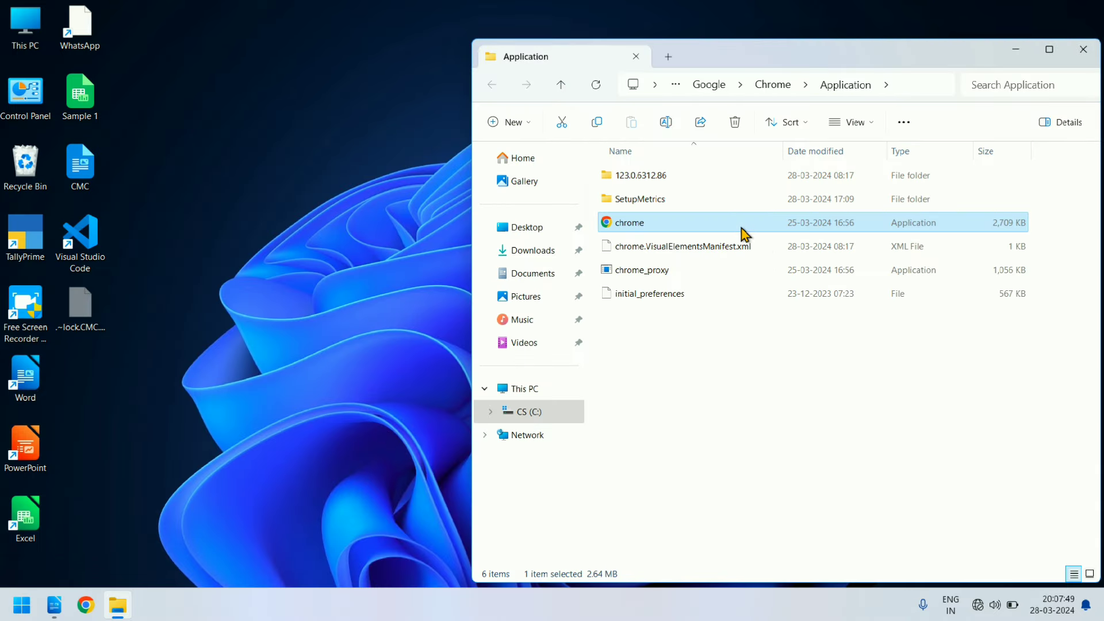
Step: Create a desktop shortcut to the chrome application from its Application folder and place it beside the Word icon
left_click_drag(730, 225, 156, 408)
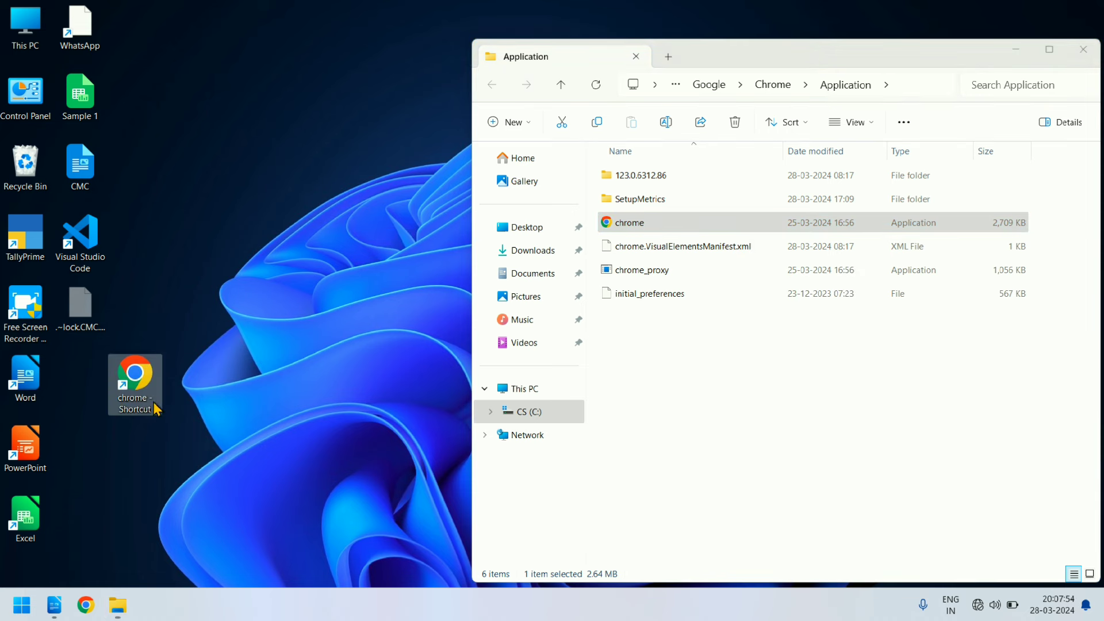
left_click(1084, 51)
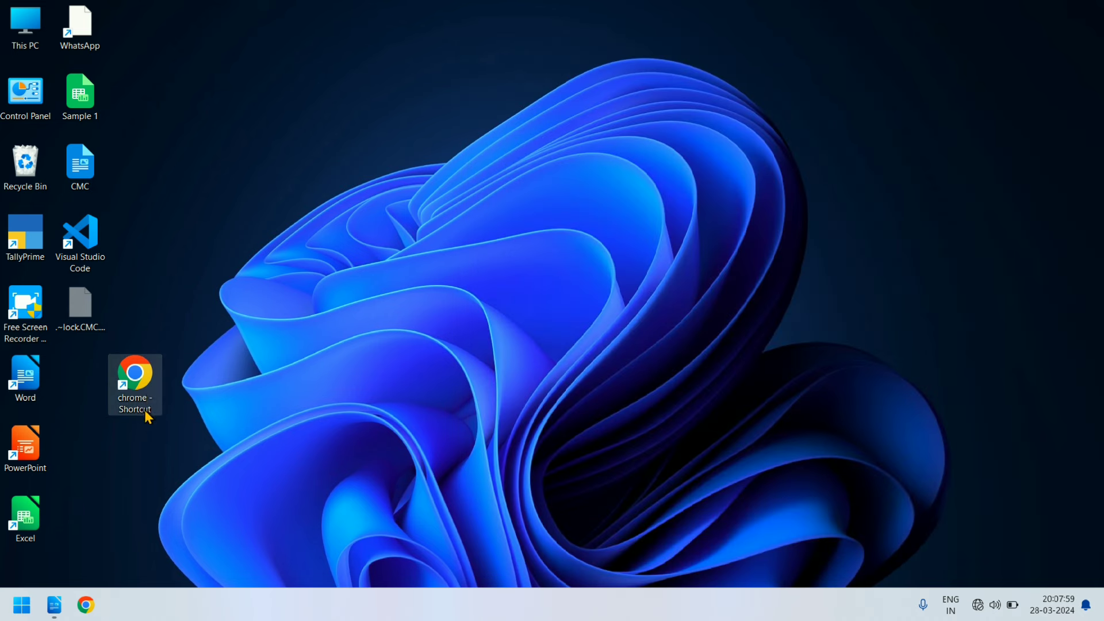
left_click_drag(146, 396, 95, 381)
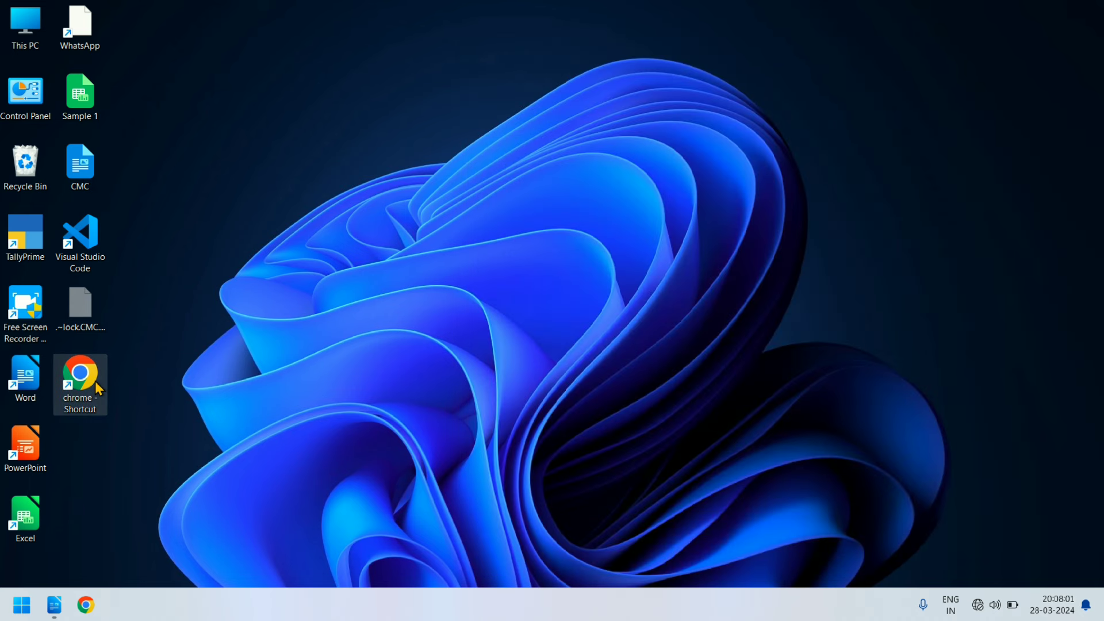
left_click(223, 395)
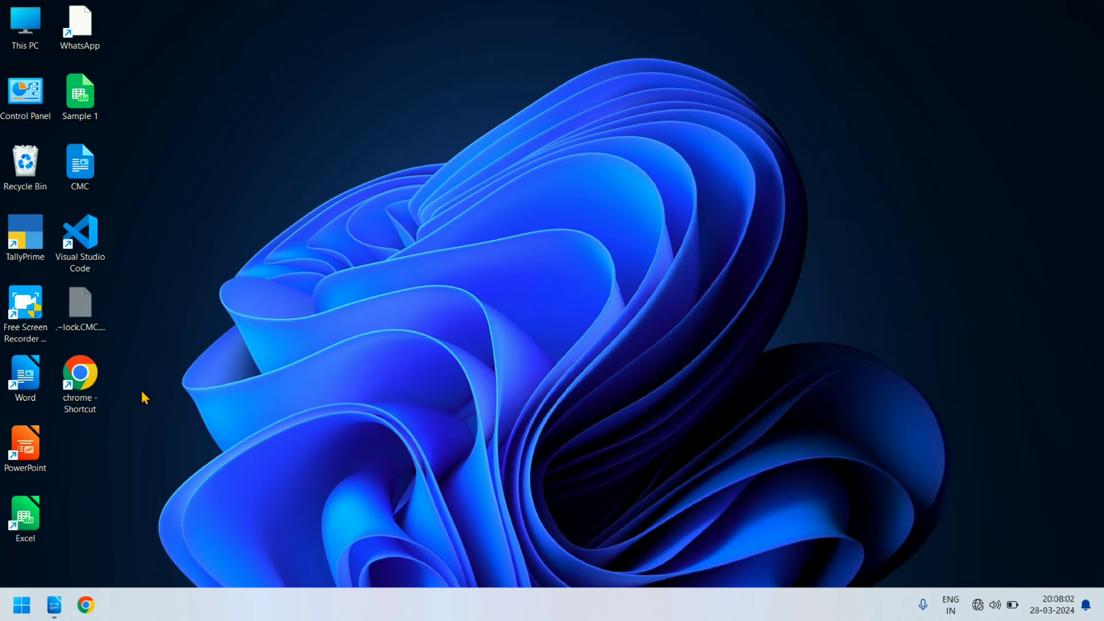
Step: Rename the new Chrome desktop shortcut to "chrome"
left_click(68, 403)
key("F2")
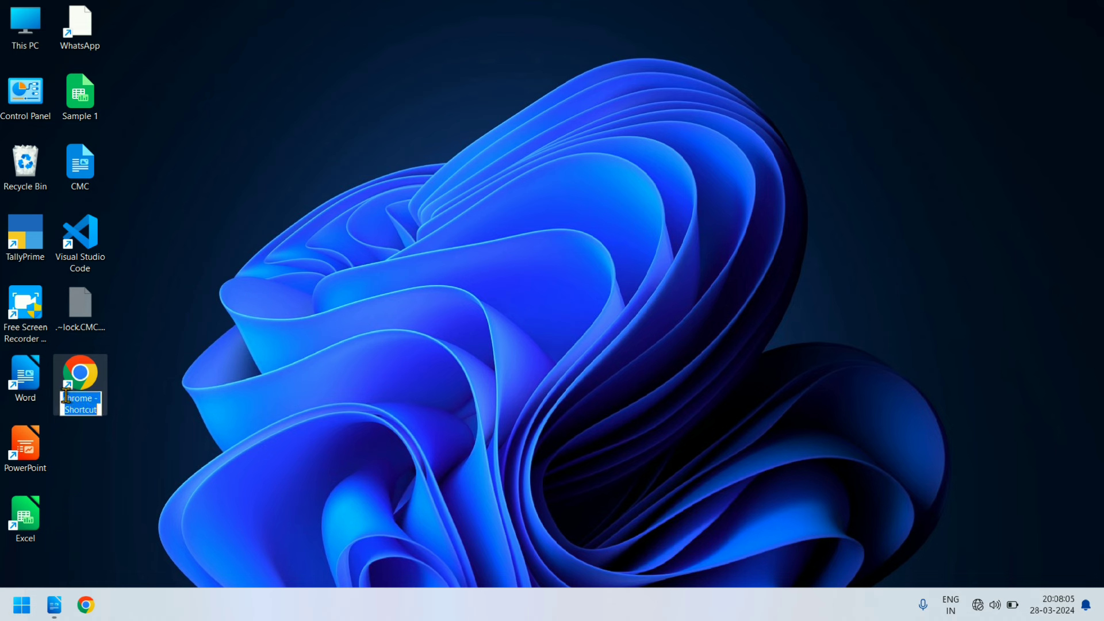
type("chrome")
left_click(238, 432)
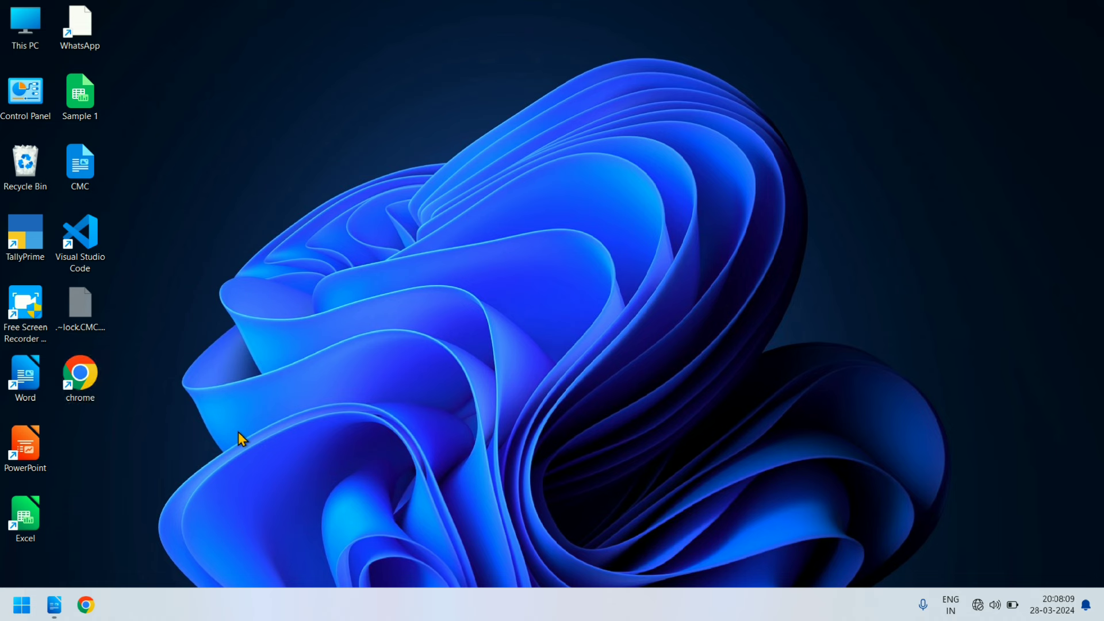